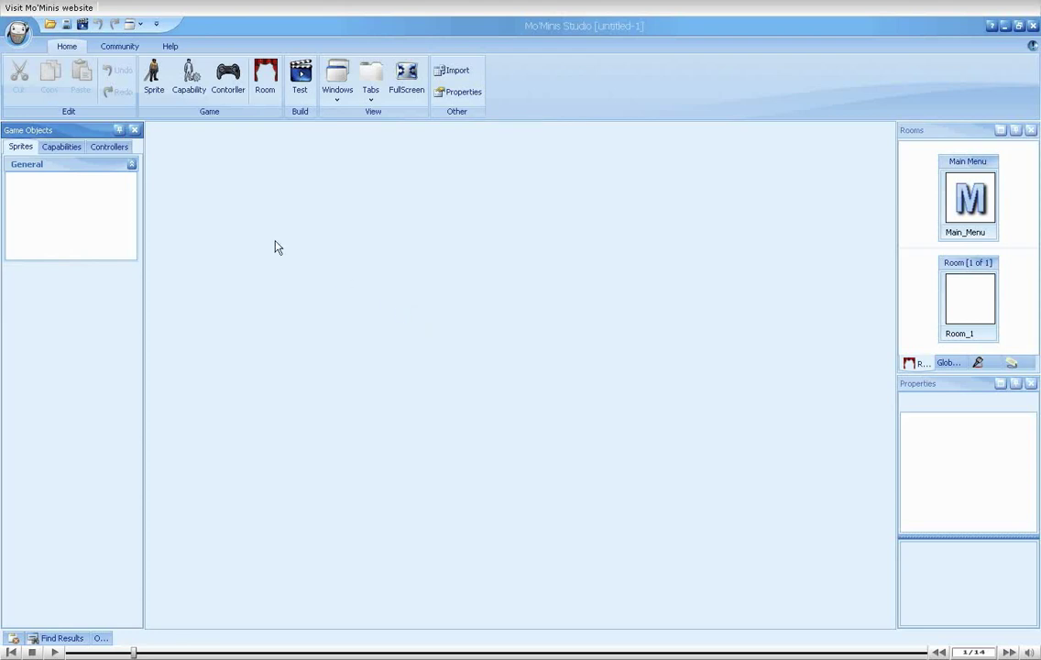
- Browse the Sprites and Controllers lists, ending on the empty Capabilities list
{"action": "left_click", "coordinate": [64, 150]}
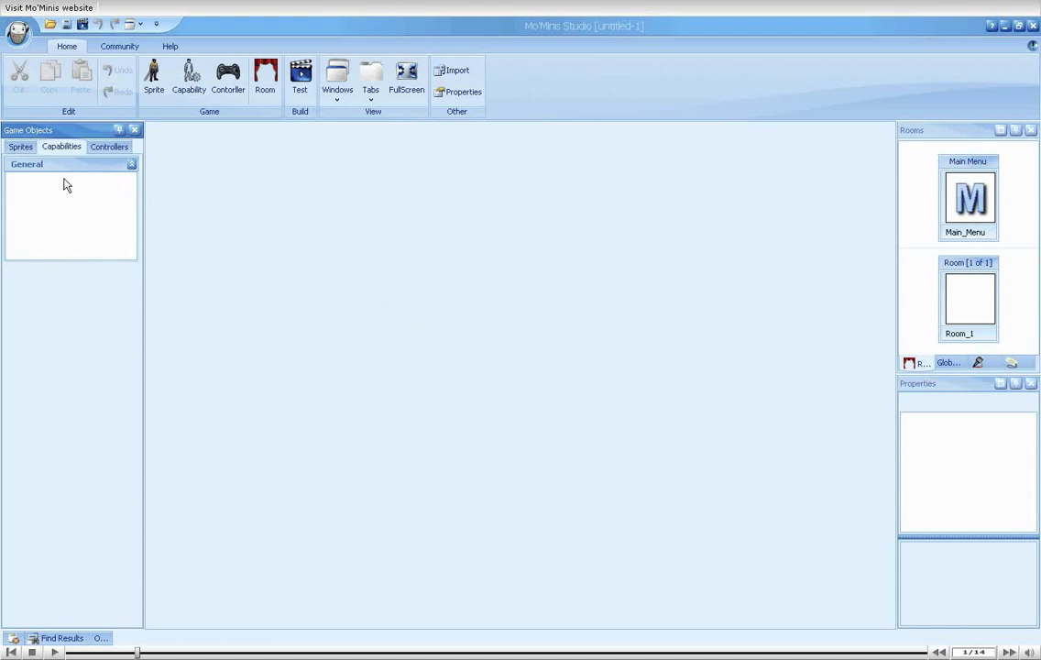
{"action": "left_click", "coordinate": [27, 150]}
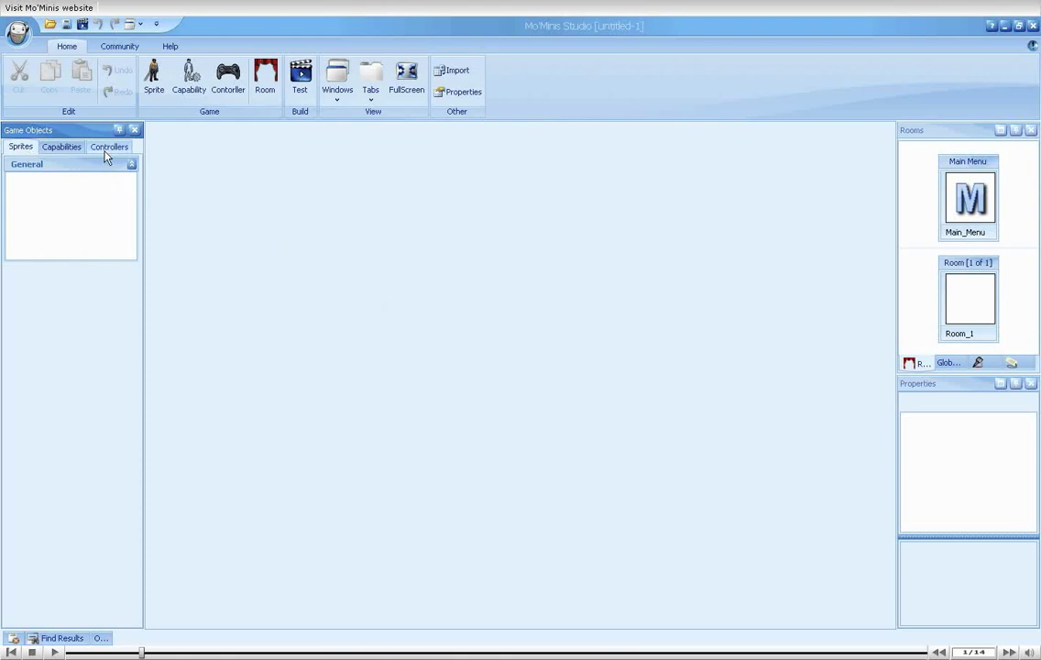
{"action": "left_click", "coordinate": [109, 148]}
{"action": "left_click", "coordinate": [26, 150]}
{"action": "left_click", "coordinate": [101, 149]}
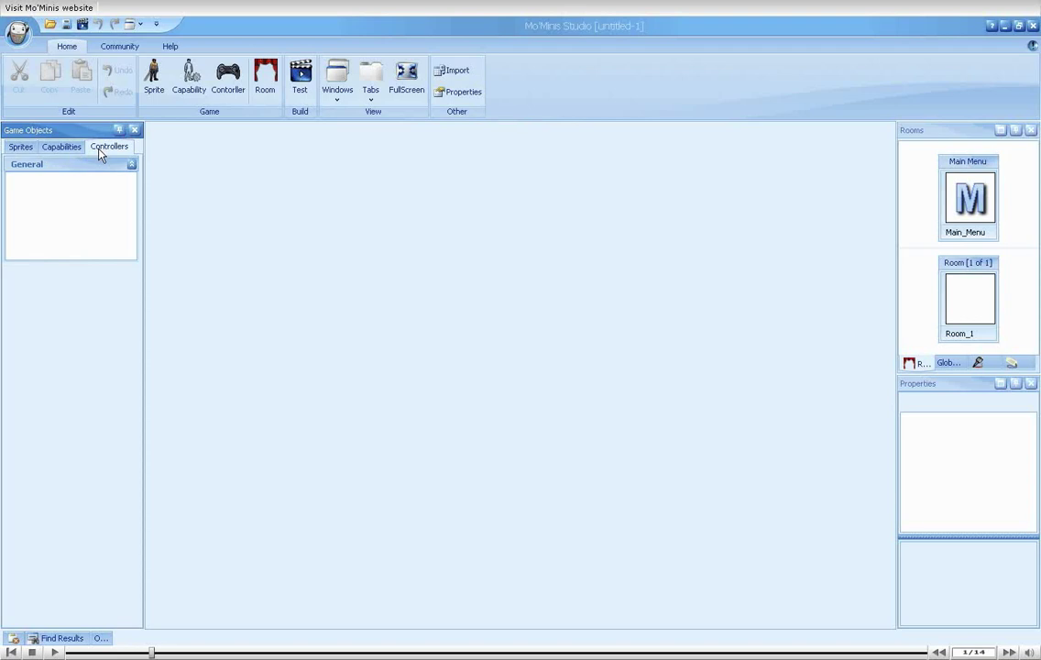
{"action": "left_click", "coordinate": [73, 149]}
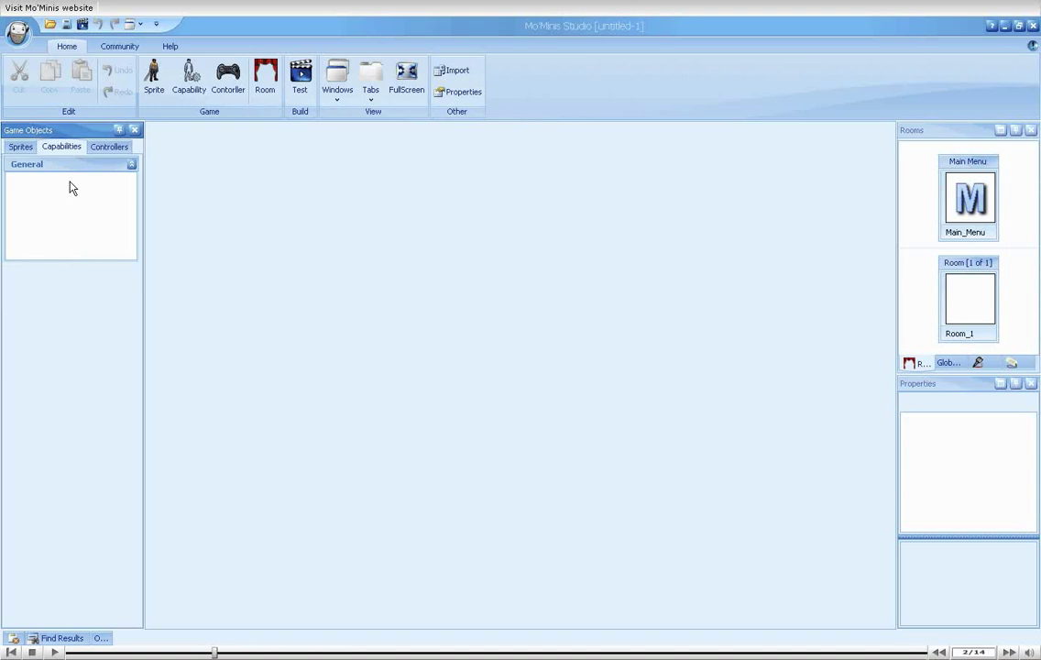
{"action": "right_click", "coordinate": [72, 188]}
- Create a capability named Movable and open it for editing
{"action": "left_click", "coordinate": [92, 191]}
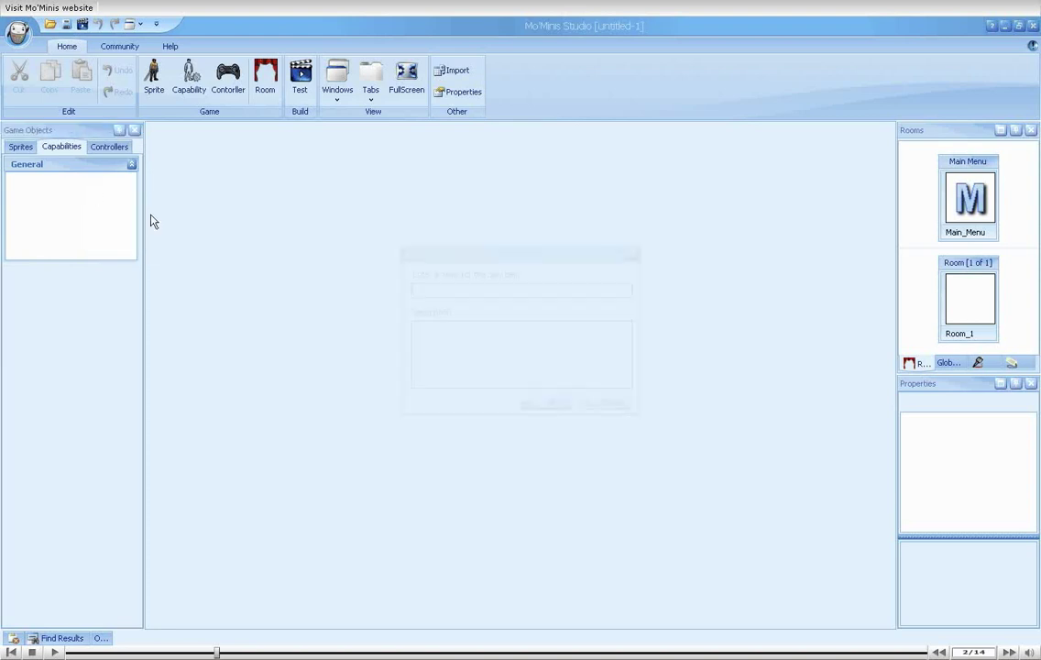
{"action": "type", "text": "Movable"}
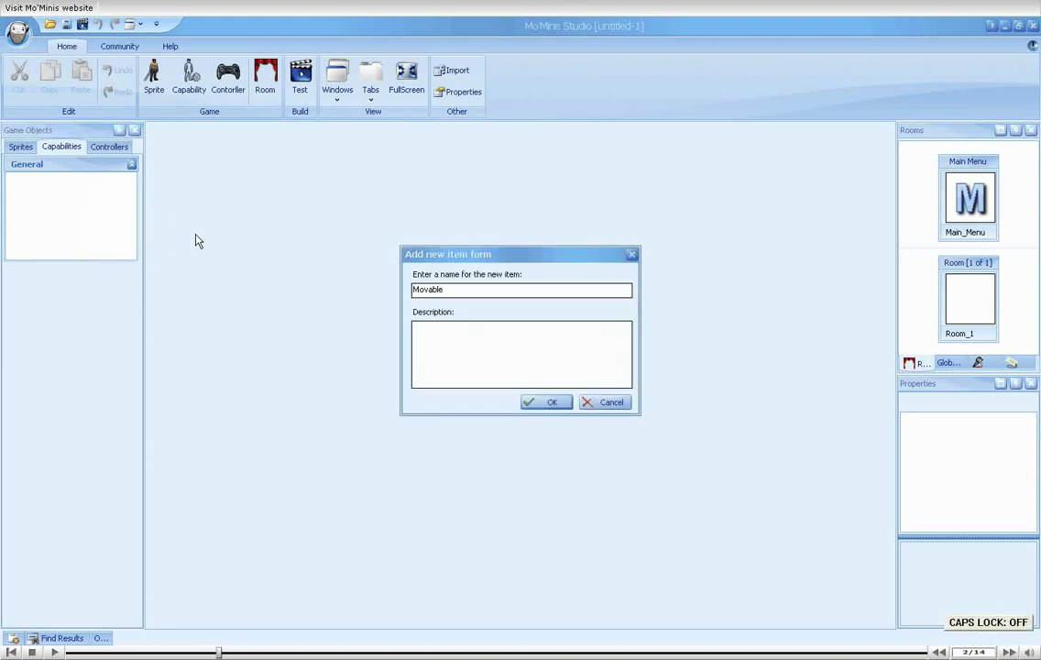
{"action": "key", "text": "Return"}
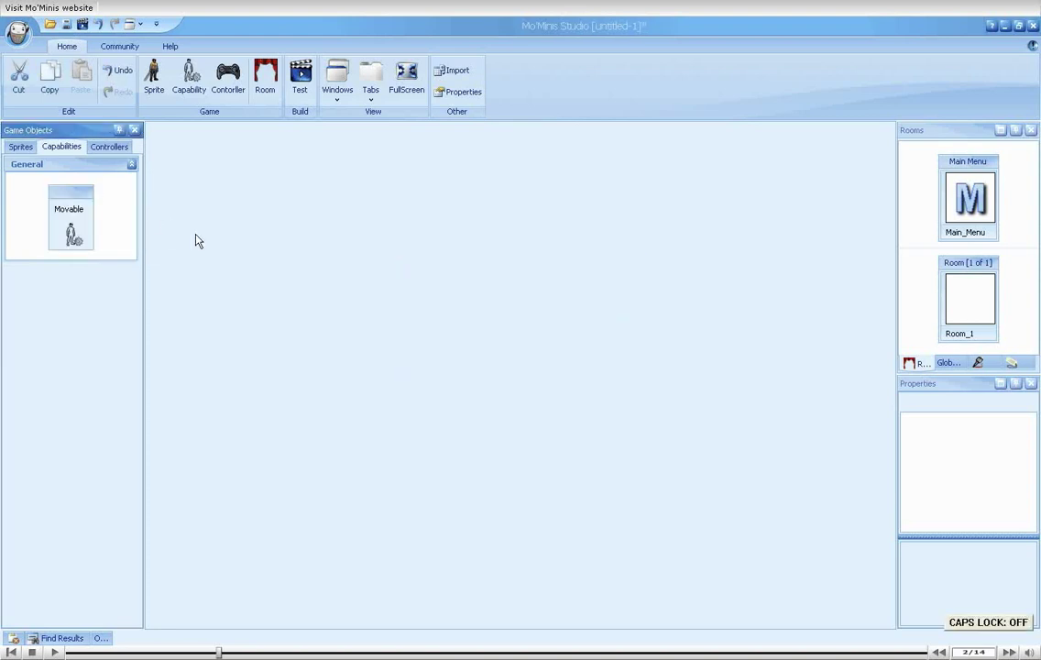
{"action": "double_click", "coordinate": [81, 199]}
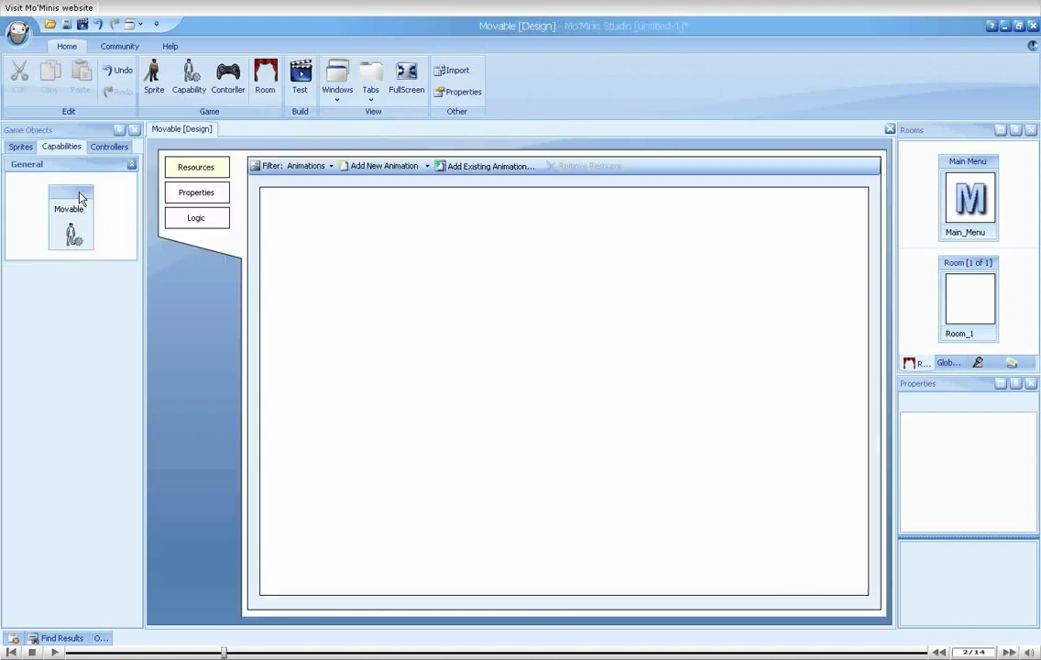
- Add empty Standing and Walking animations to Movable and check the error list
{"action": "right_click", "coordinate": [291, 233]}
{"action": "left_click", "coordinate": [302, 240]}
{"action": "type", "text": "St"}
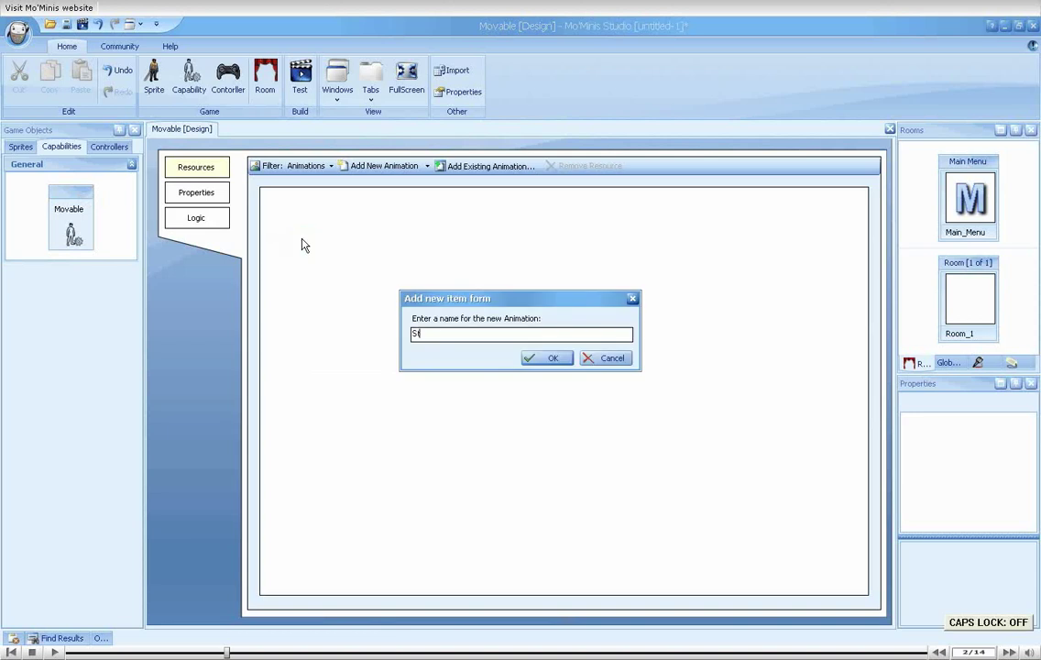
{"action": "type", "text": "anding"}
{"action": "key", "text": "Return"}
{"action": "right_click", "coordinate": [413, 241]}
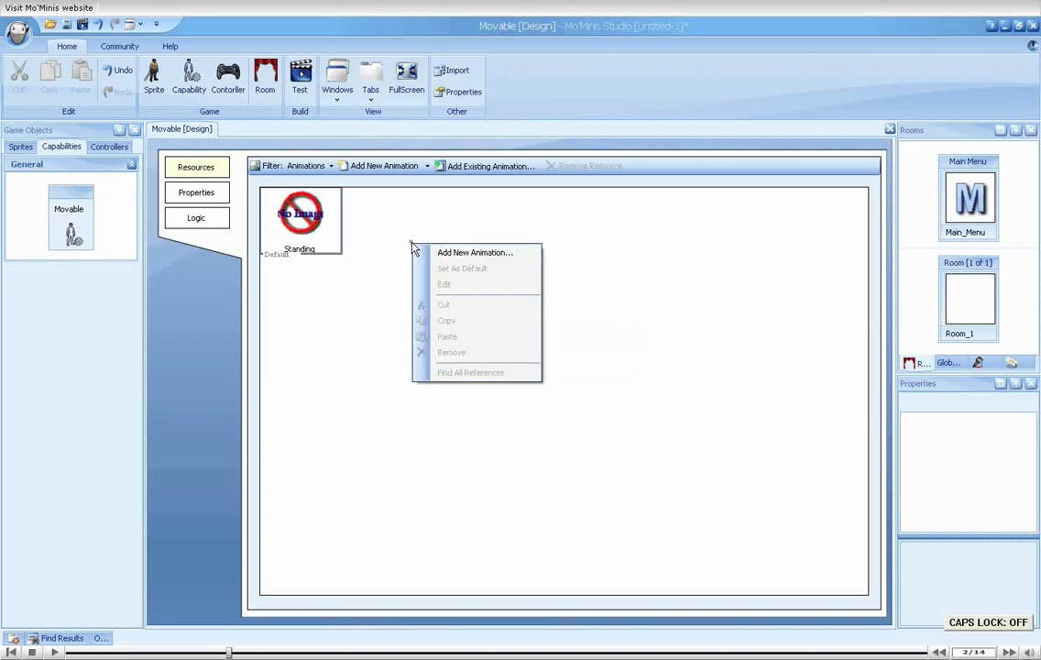
{"action": "left_click", "coordinate": [426, 251]}
{"action": "key", "text": "Caps_Lock"}
{"action": "type", "text": "W"}
{"action": "key", "text": "Caps_Lock"}
{"action": "type", "text": "alking"}
{"action": "key", "text": "Return"}
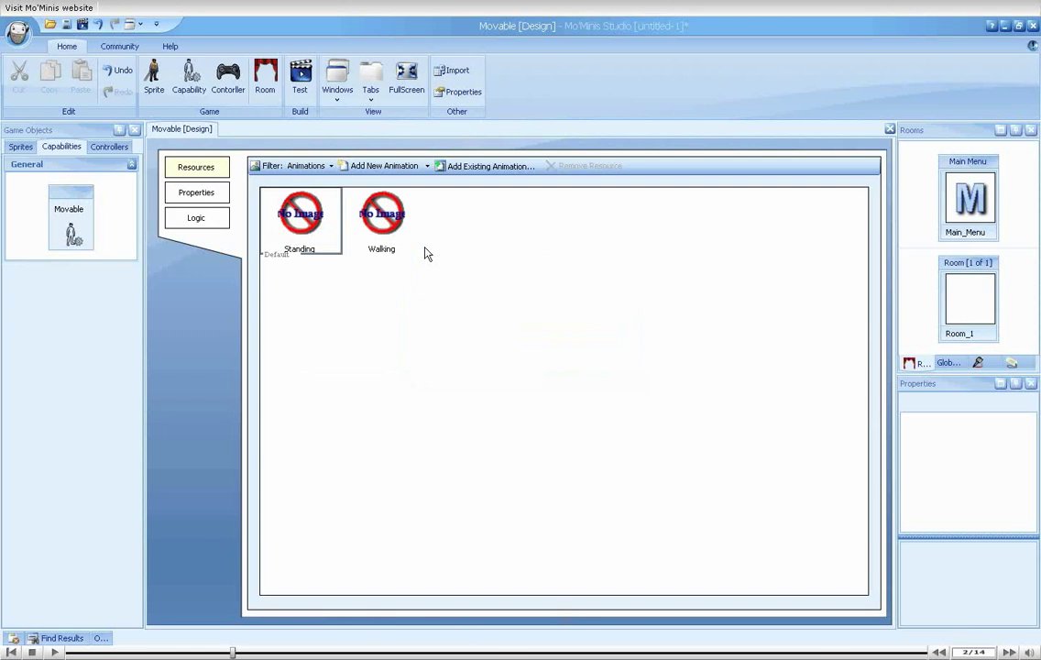
{"action": "left_click", "coordinate": [13, 637]}
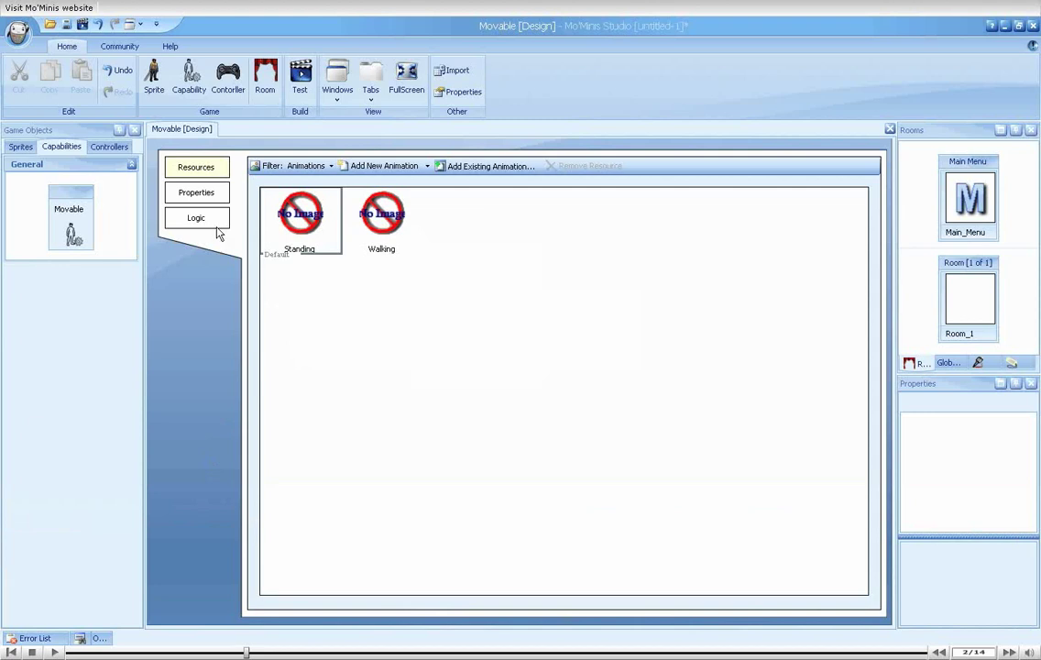
- Add a <RIGHT,KeyDown> event to Movable that sets X speed to 30
{"action": "left_click", "coordinate": [213, 224]}
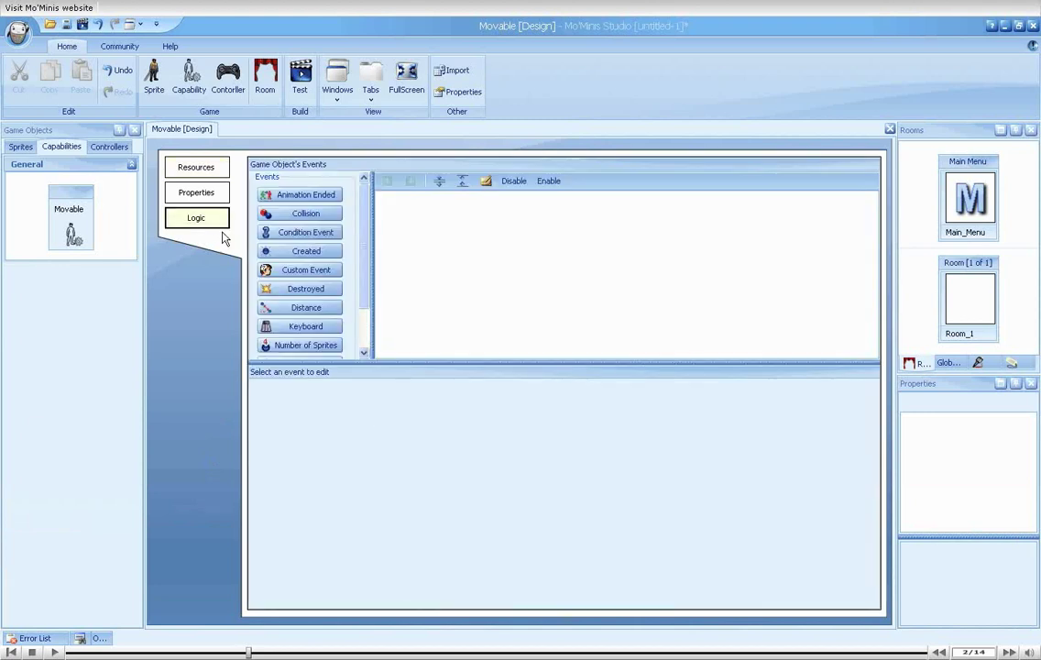
{"action": "left_click", "coordinate": [303, 327]}
{"action": "left_click", "coordinate": [568, 324]}
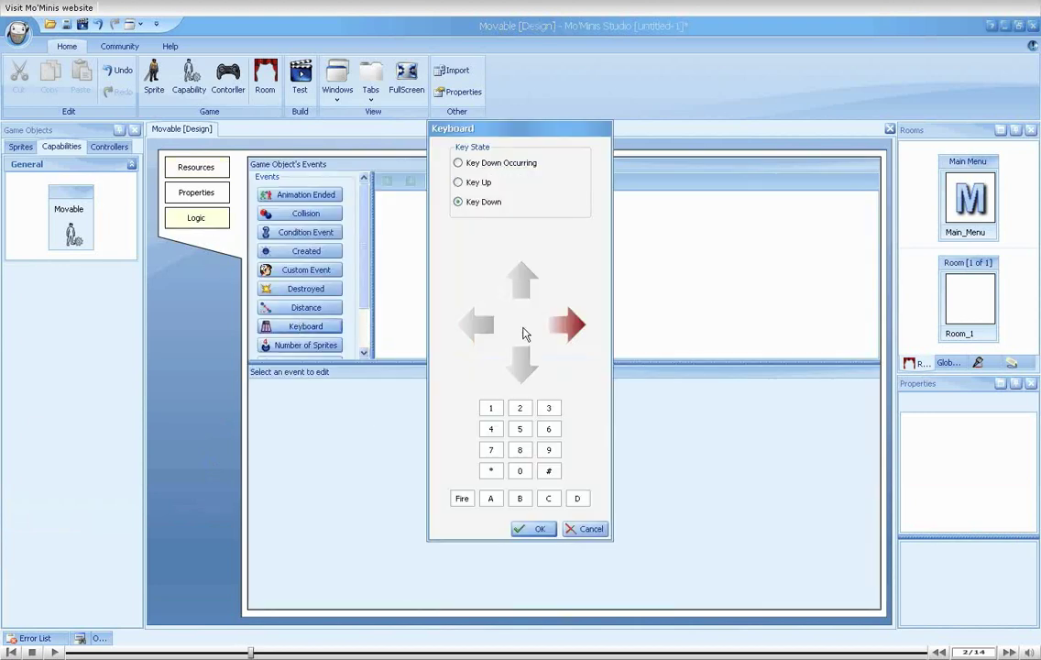
{"action": "left_click", "coordinate": [539, 529]}
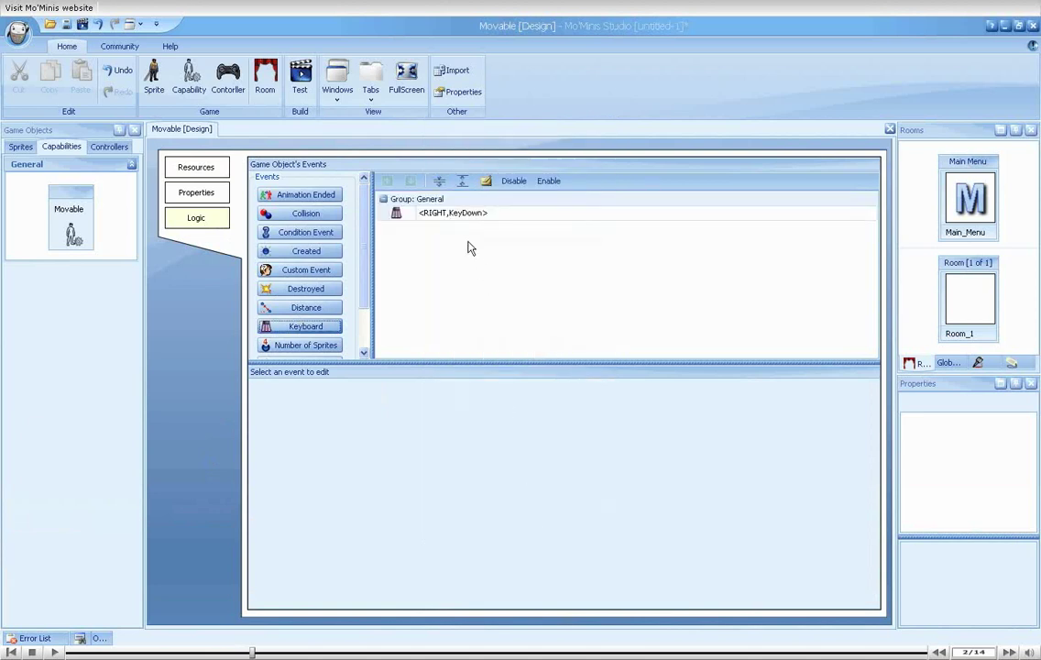
{"action": "type", "text": "speed"}
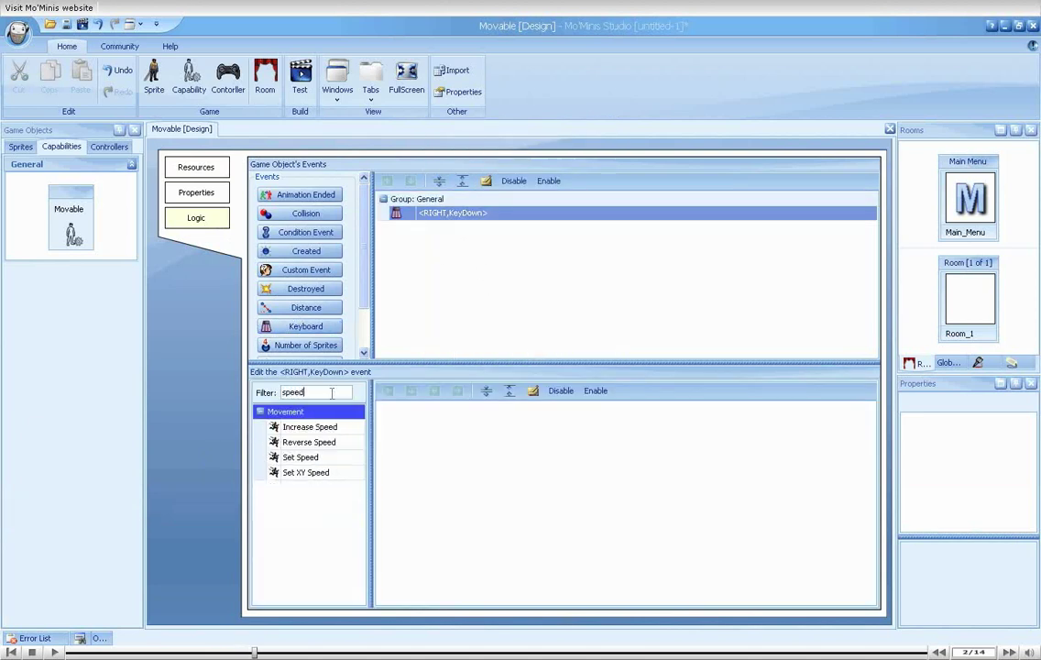
{"action": "double_click", "coordinate": [305, 472]}
{"action": "type", "text": "30"}
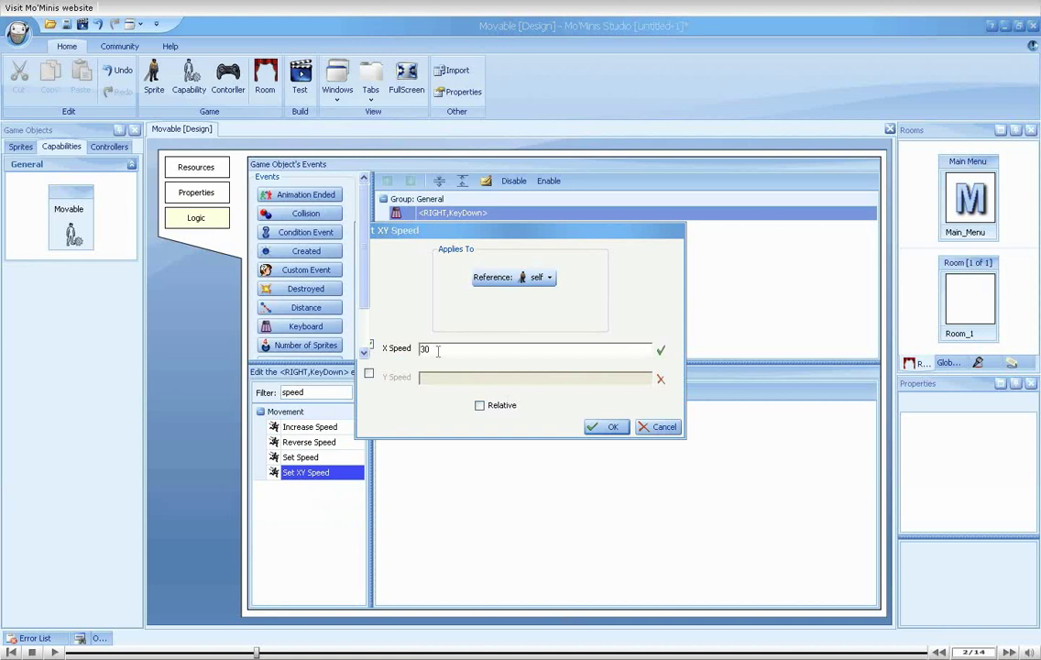
{"action": "key", "text": "Return"}
- Make the right-key event also change the animation to Walking
{"action": "double_click", "coordinate": [294, 392]}
{"action": "type", "text": "animation"}
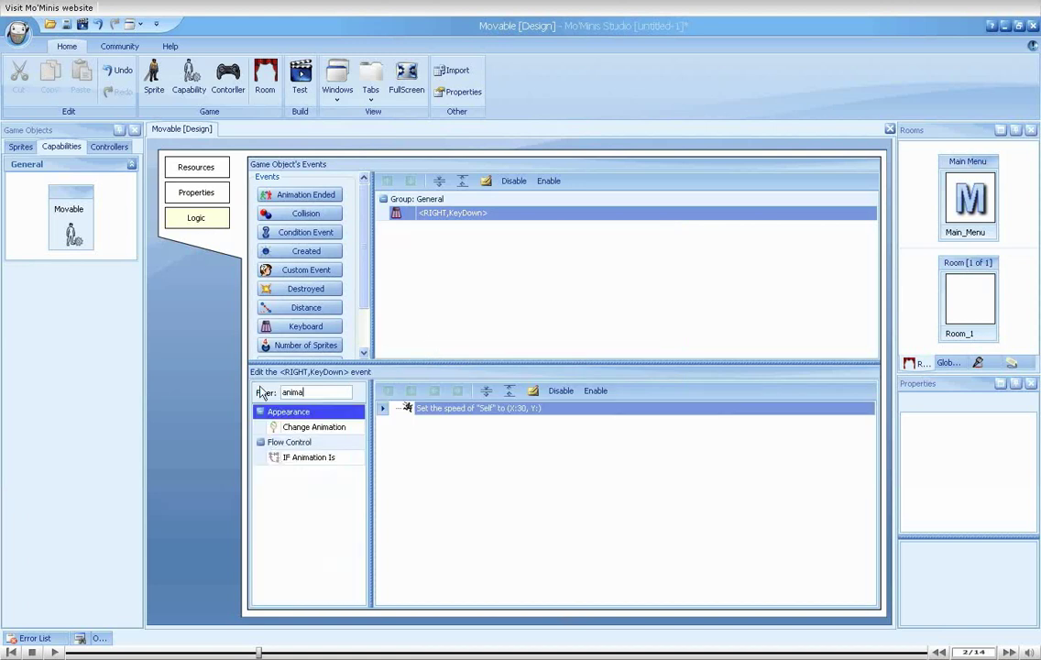
{"action": "key", "text": "Down"}
{"action": "key", "text": "Return"}
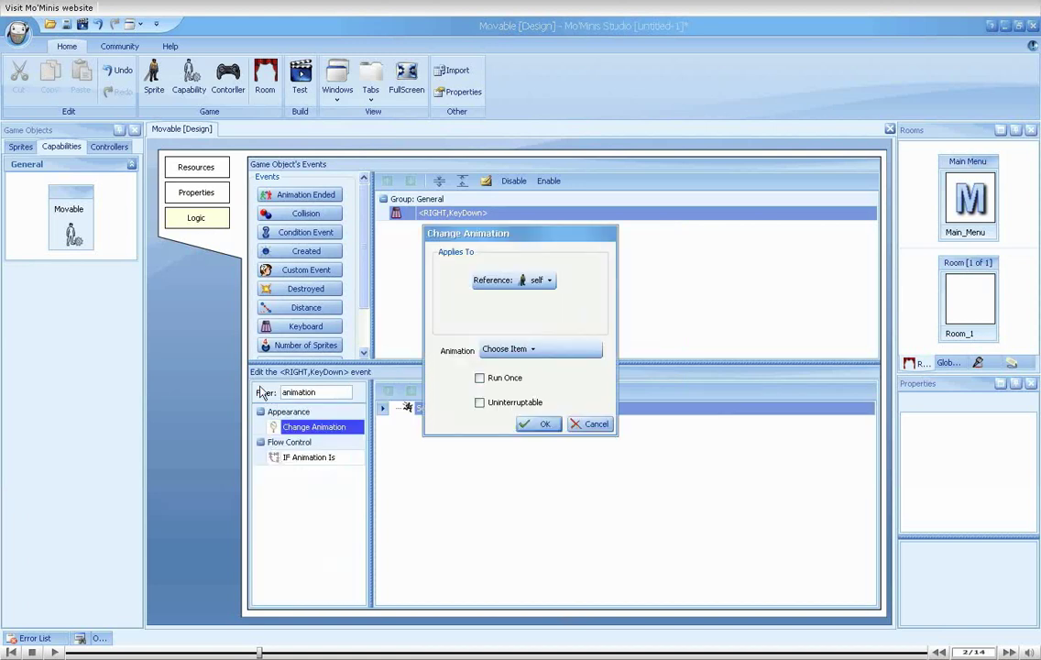
{"action": "left_click", "coordinate": [531, 349]}
{"action": "left_click", "coordinate": [538, 379]}
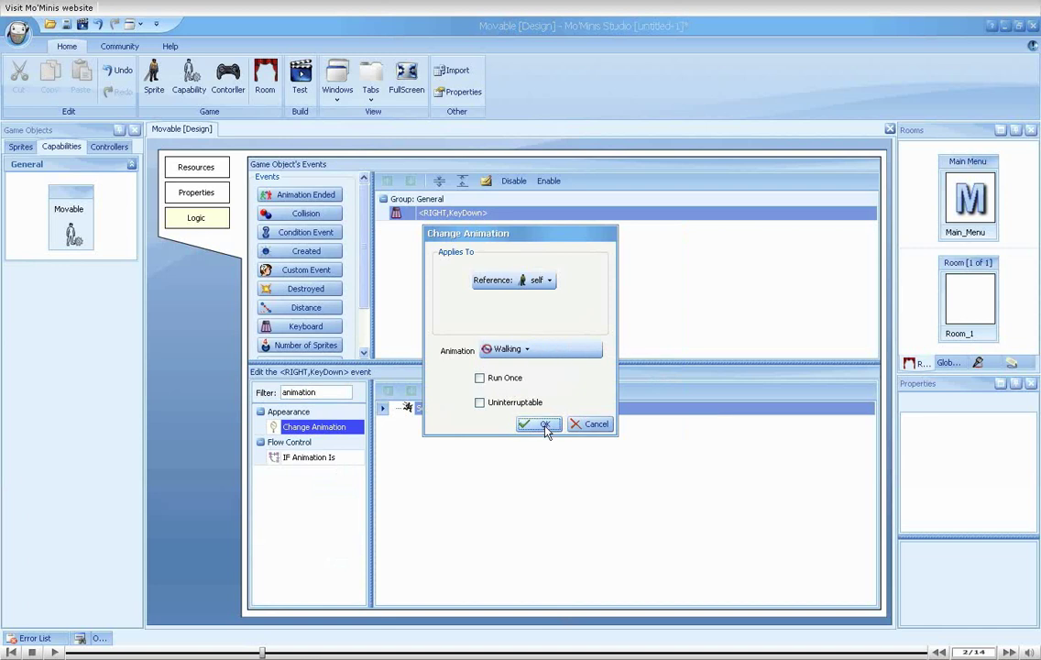
{"action": "left_click", "coordinate": [542, 424]}
- Duplicate the right-key event as a <LEFT,KeyDown> event
{"action": "left_click", "coordinate": [485, 217]}
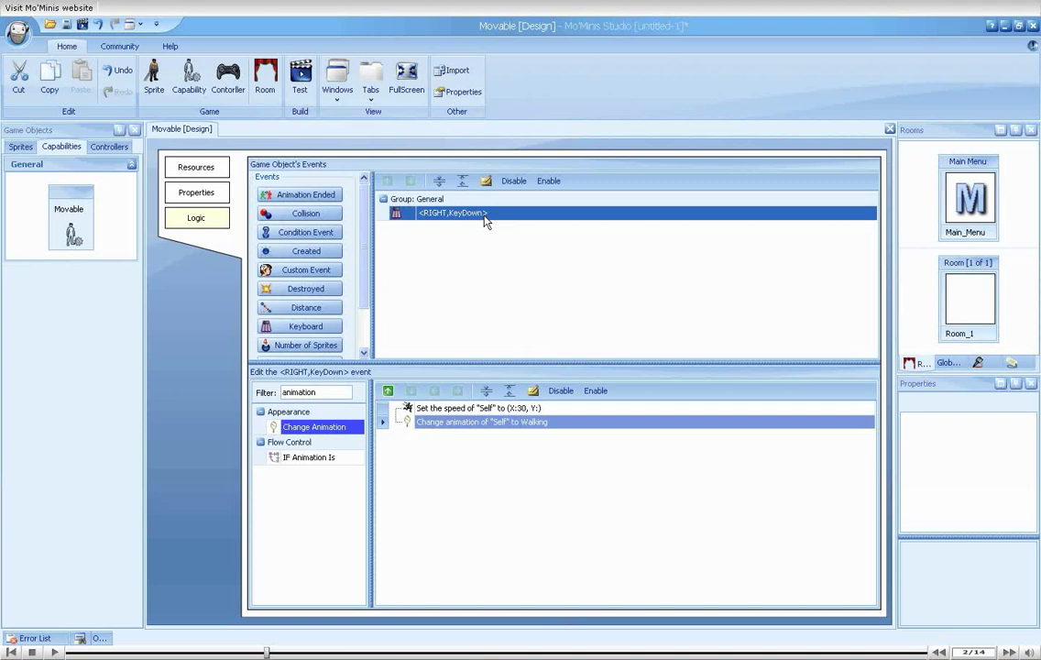
{"action": "left_click", "coordinate": [53, 91]}
{"action": "left_click", "coordinate": [80, 85]}
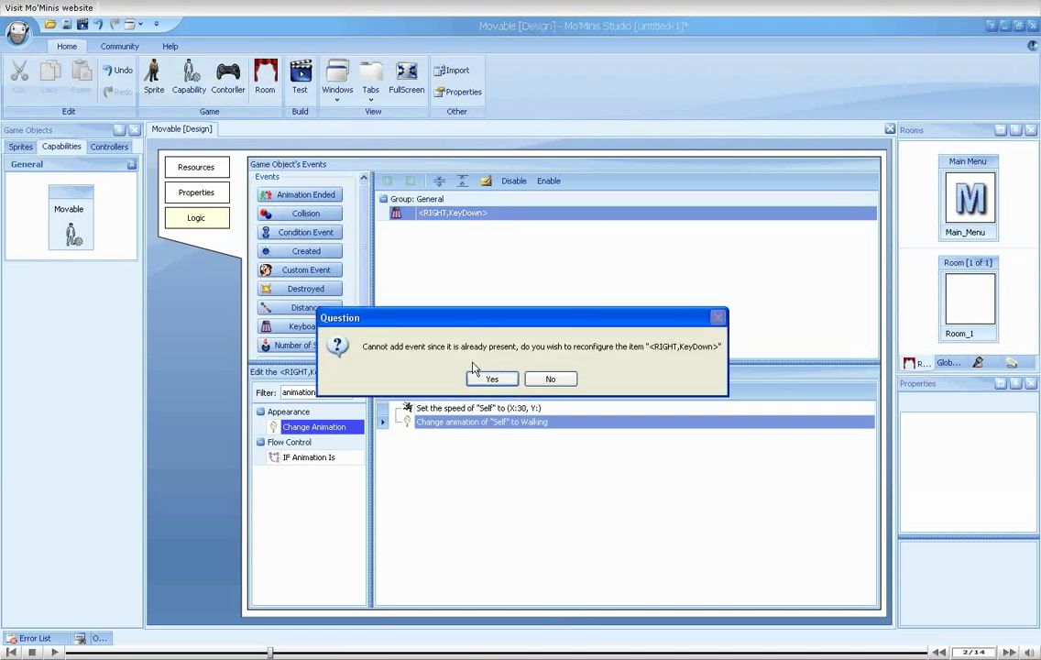
{"action": "left_click", "coordinate": [483, 378]}
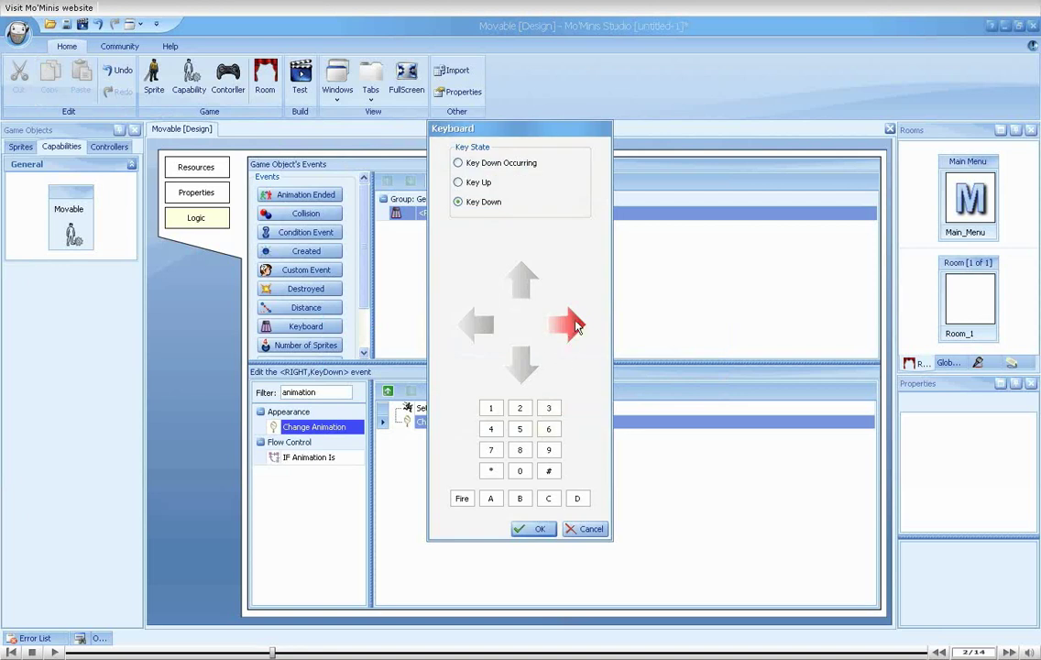
{"action": "left_click", "coordinate": [477, 325]}
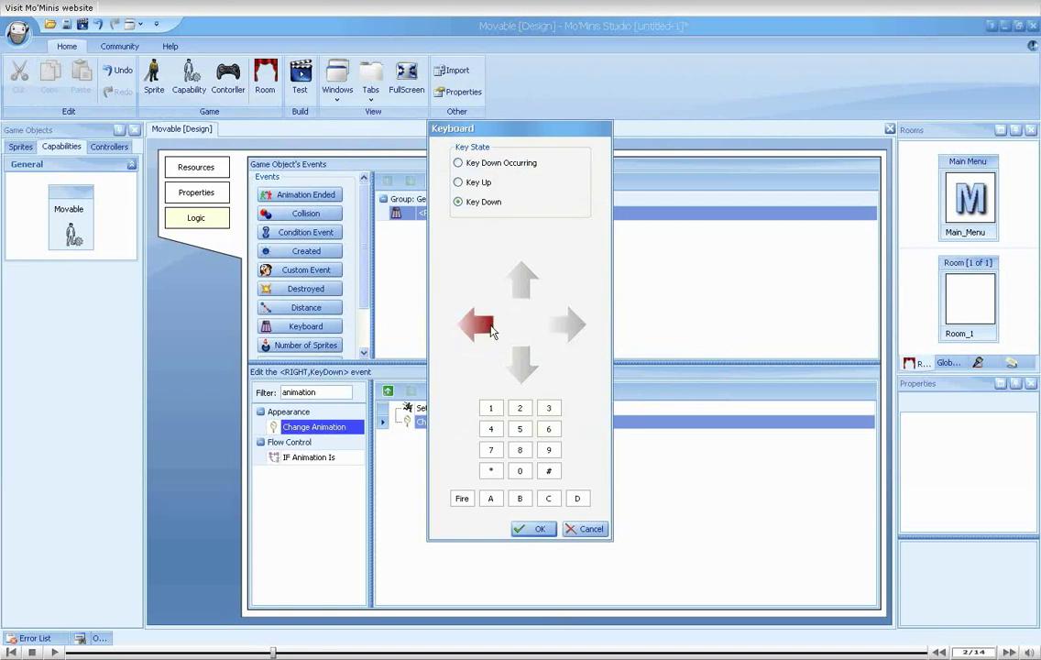
{"action": "left_click", "coordinate": [535, 529]}
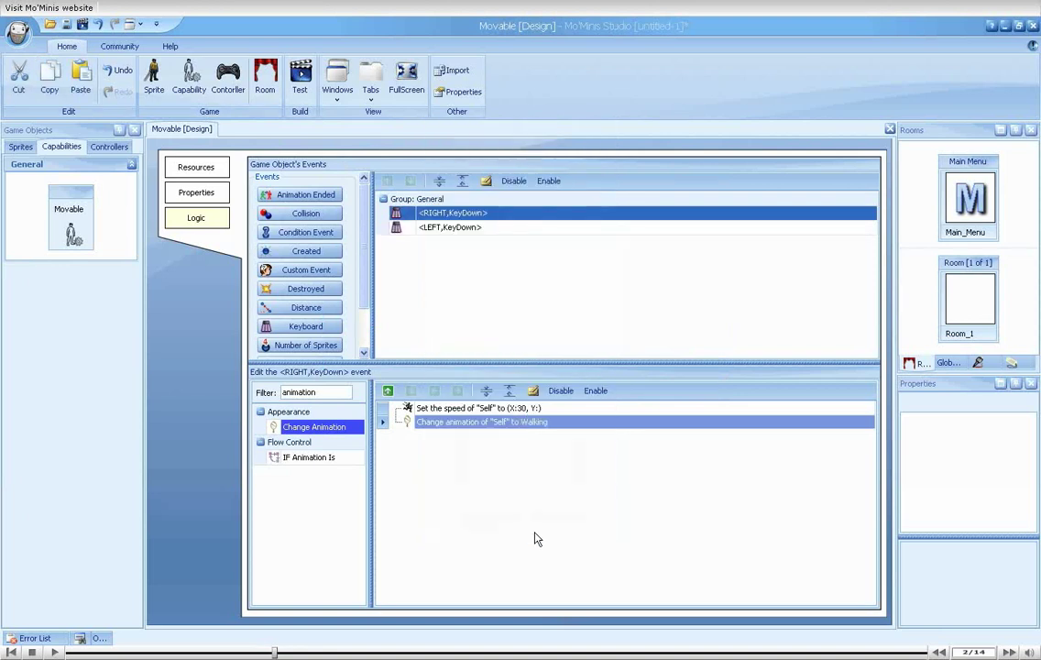
- Change the left-key event's X speed to -30
{"action": "left_click", "coordinate": [461, 229]}
{"action": "double_click", "coordinate": [463, 408]}
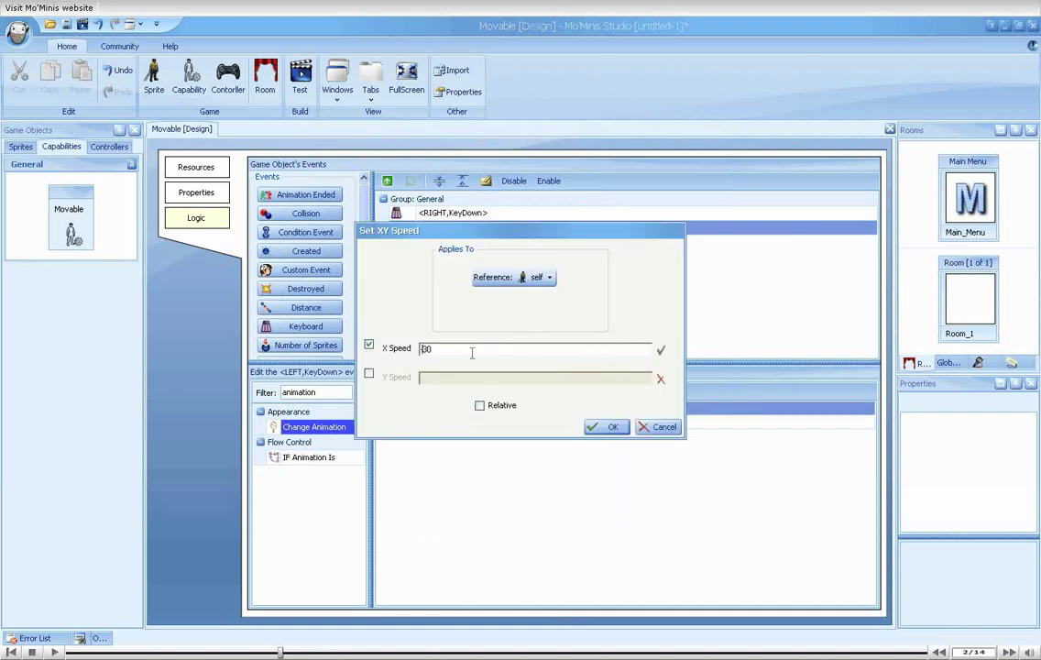
{"action": "type", "text": "-"}
{"action": "key", "text": "Return"}
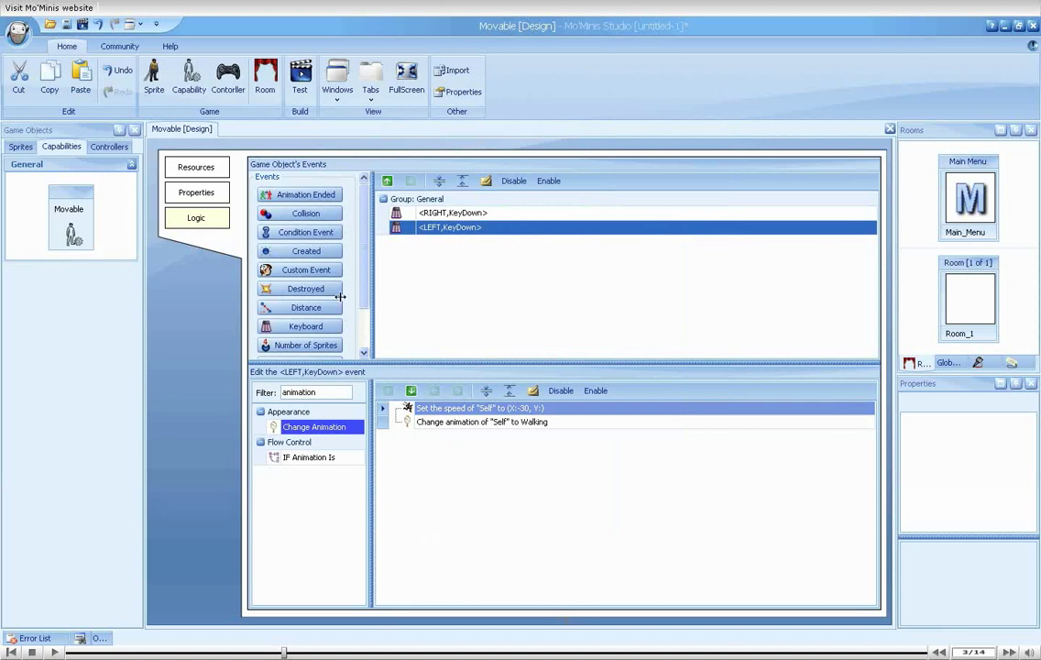
{"action": "left_click", "coordinate": [20, 147]}
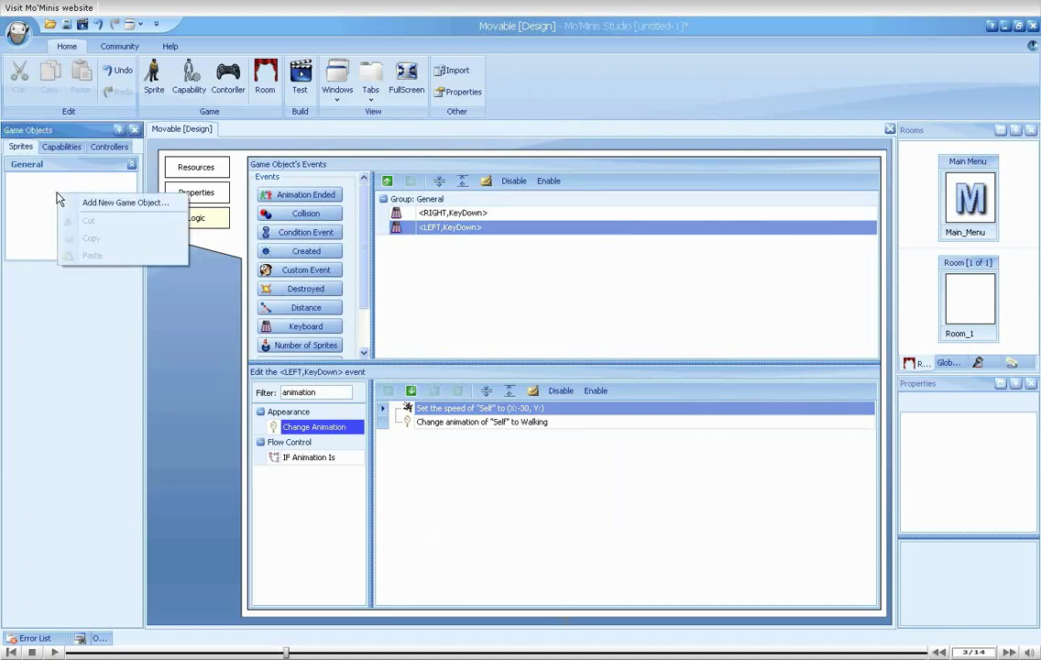
- Create a sprite named NormalBaby and open it for editing
{"action": "right_click", "coordinate": [51, 172]}
{"action": "left_click", "coordinate": [75, 181]}
{"action": "type", "text": "NormalBaby"}
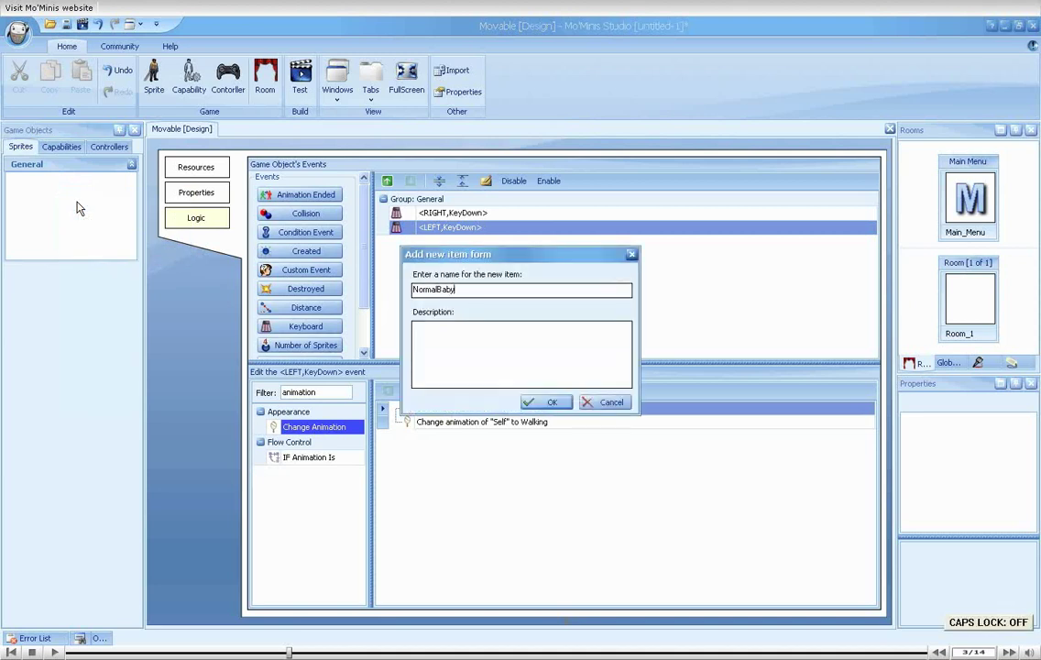
{"action": "key", "text": "Return"}
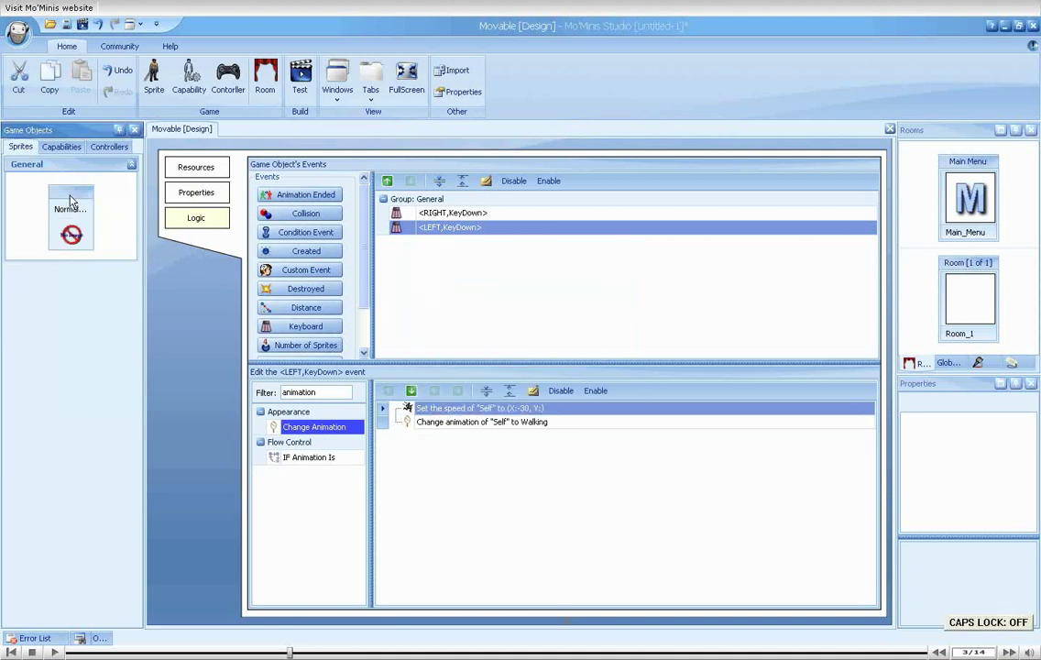
{"action": "double_click", "coordinate": [66, 197]}
- Add the Movable capability to NormalBaby in its Properties
{"action": "left_click", "coordinate": [196, 218]}
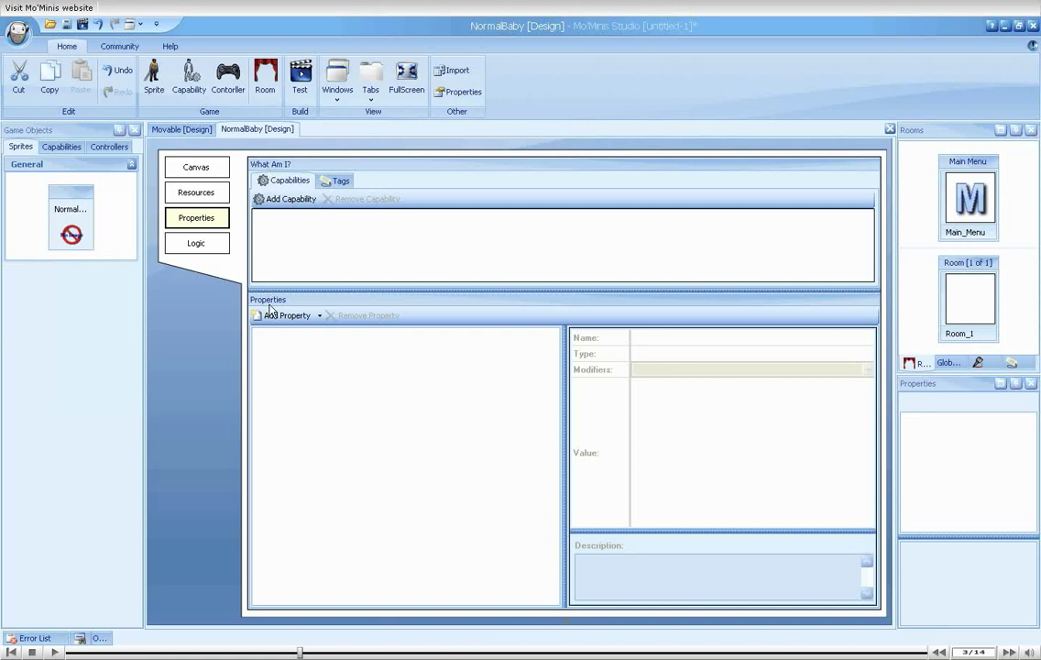
{"action": "left_click", "coordinate": [296, 245]}
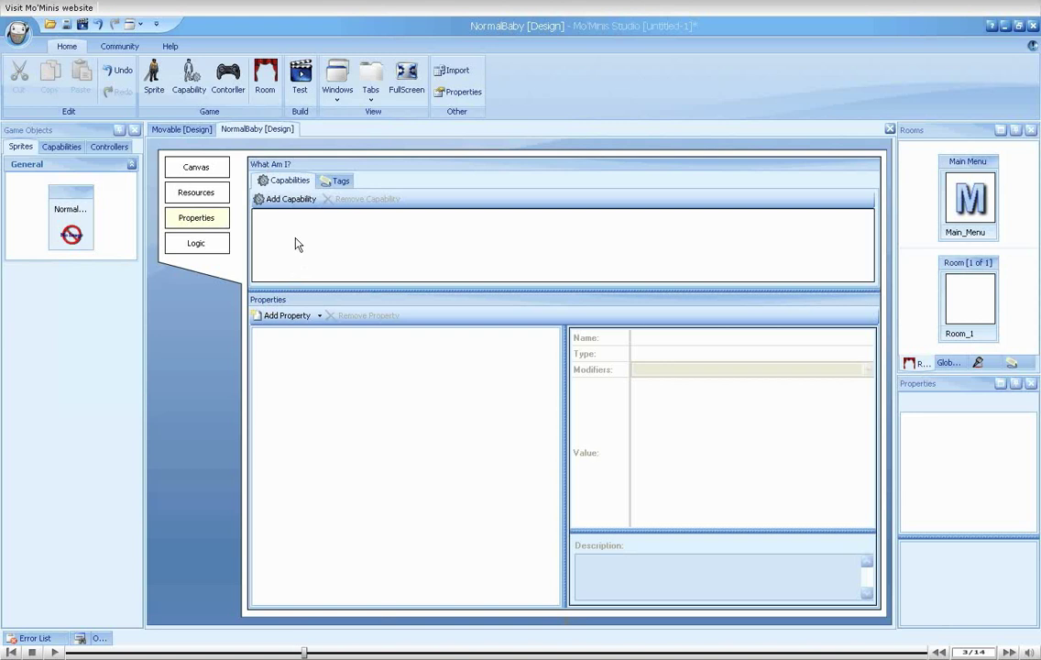
{"action": "left_click", "coordinate": [285, 204]}
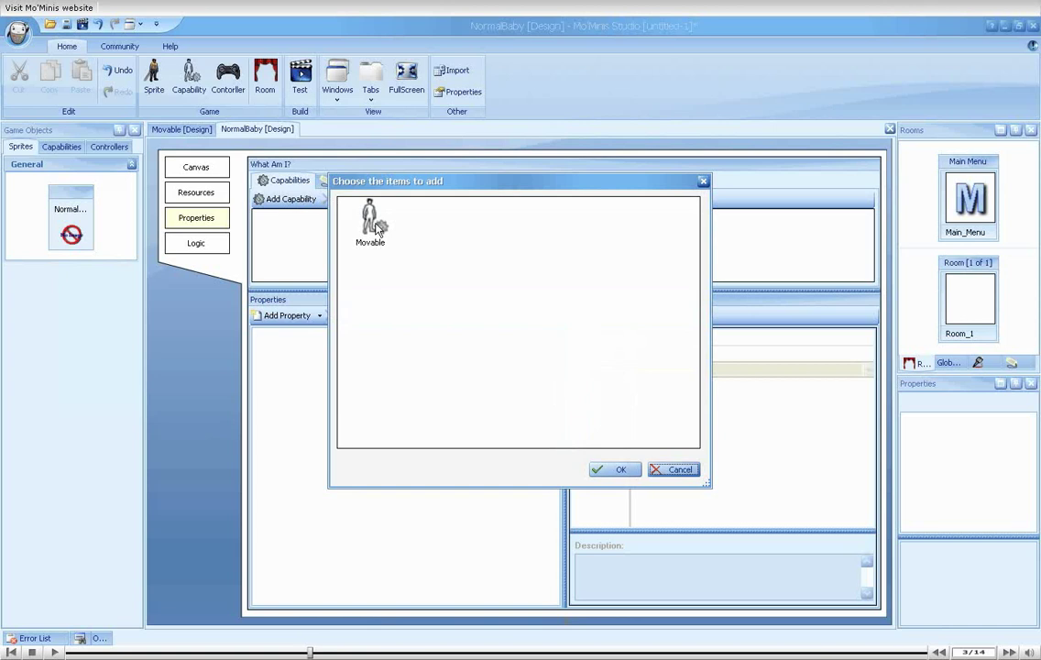
{"action": "left_click", "coordinate": [374, 224]}
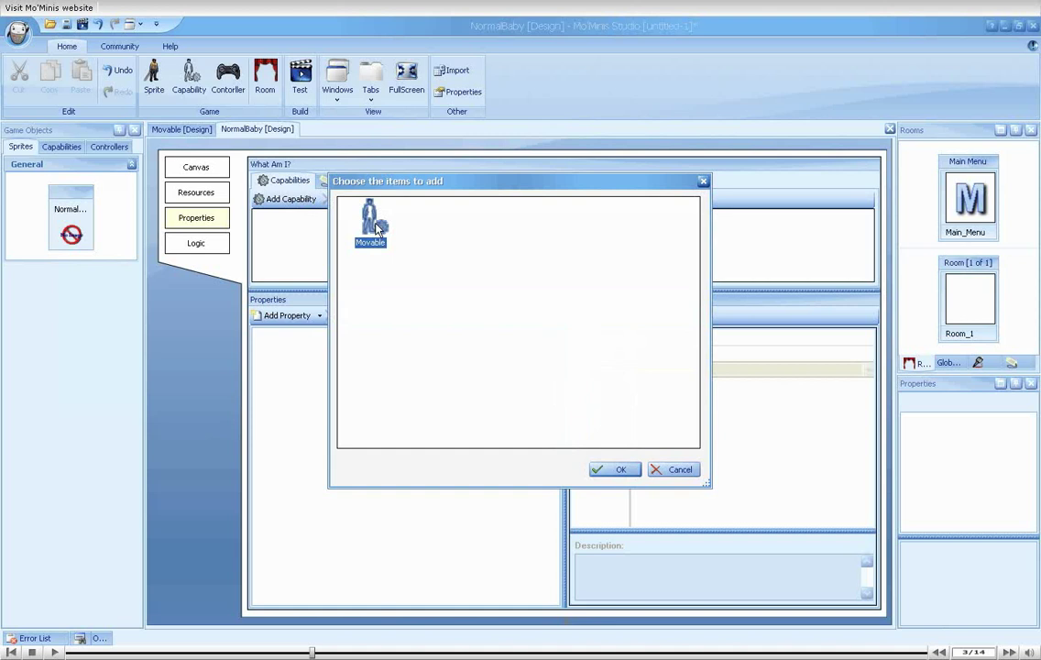
{"action": "left_click", "coordinate": [612, 470]}
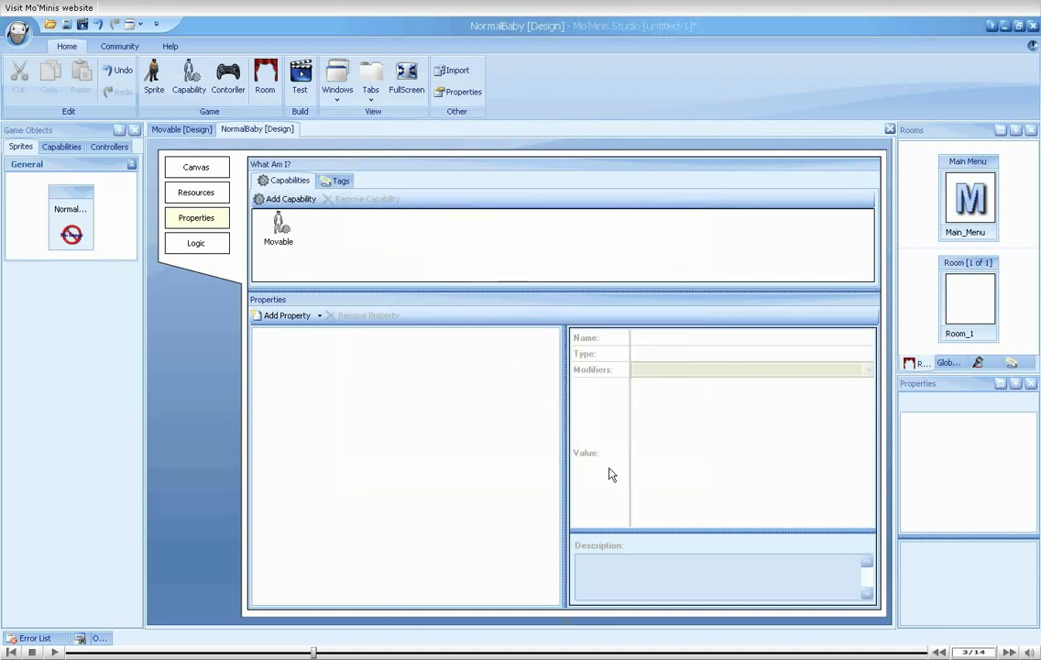
- Give the Standing animation the MoBaby-Standing.png image as its single frame
{"action": "left_click", "coordinate": [188, 198]}
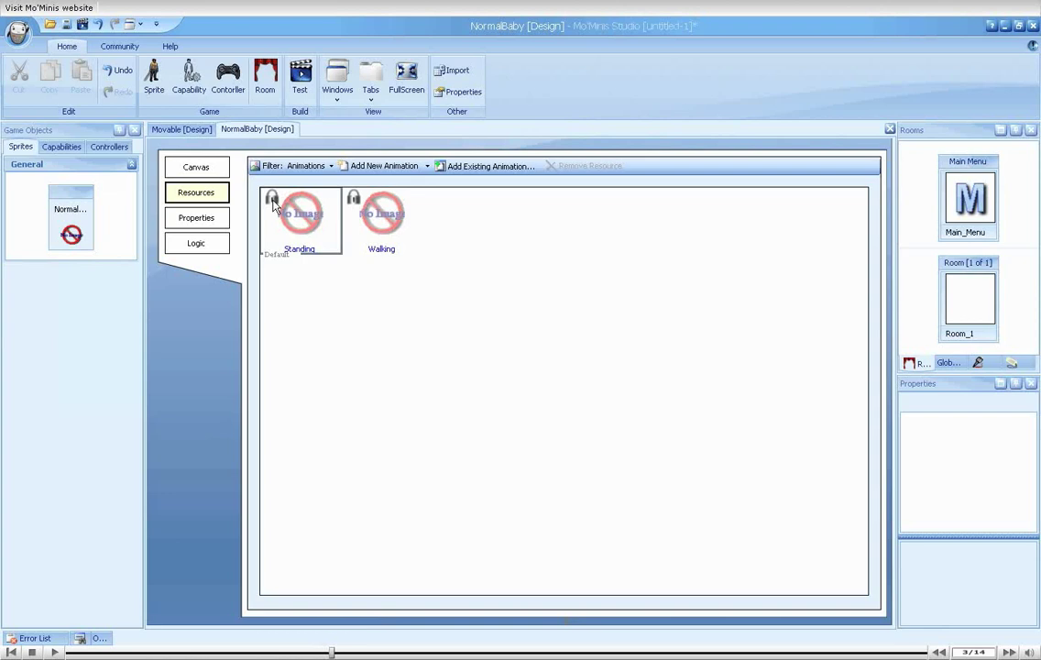
{"action": "double_click", "coordinate": [274, 207]}
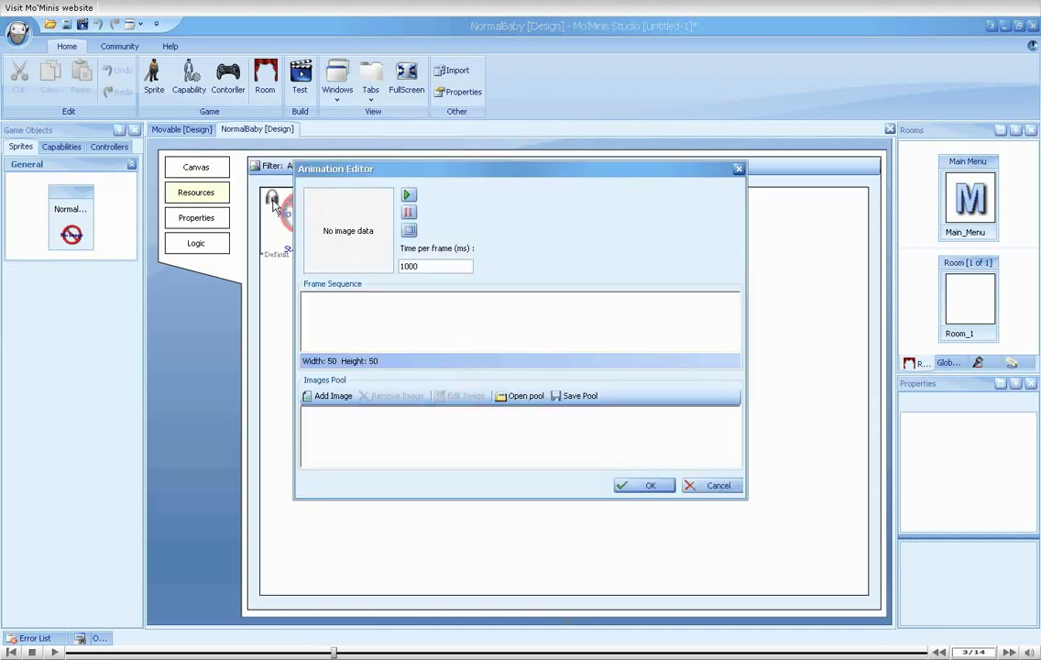
{"action": "left_click", "coordinate": [328, 396]}
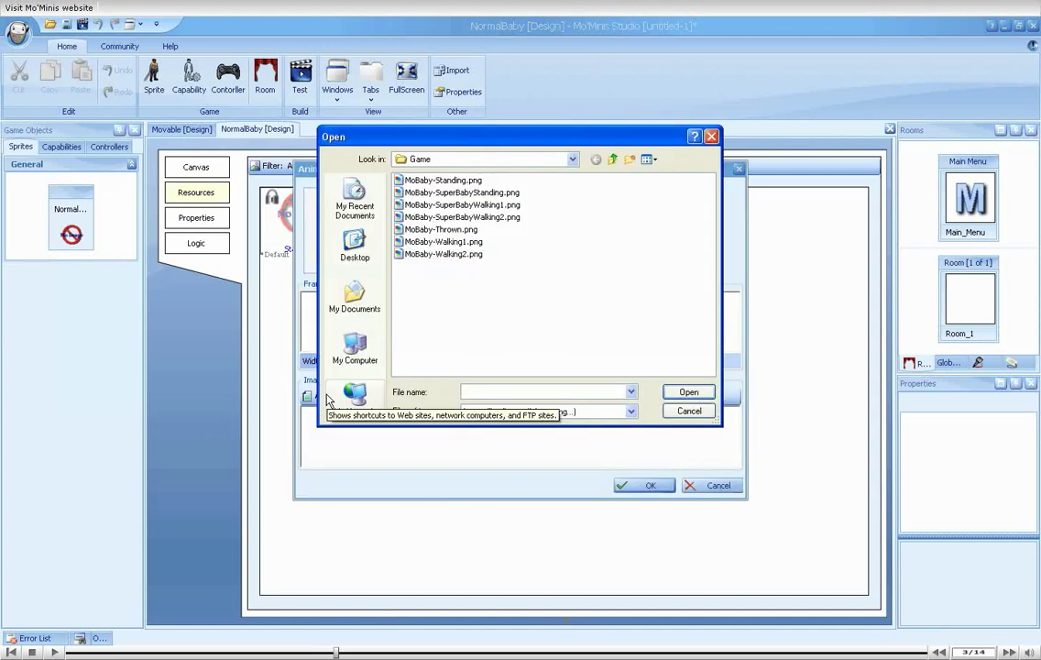
{"action": "double_click", "coordinate": [442, 182]}
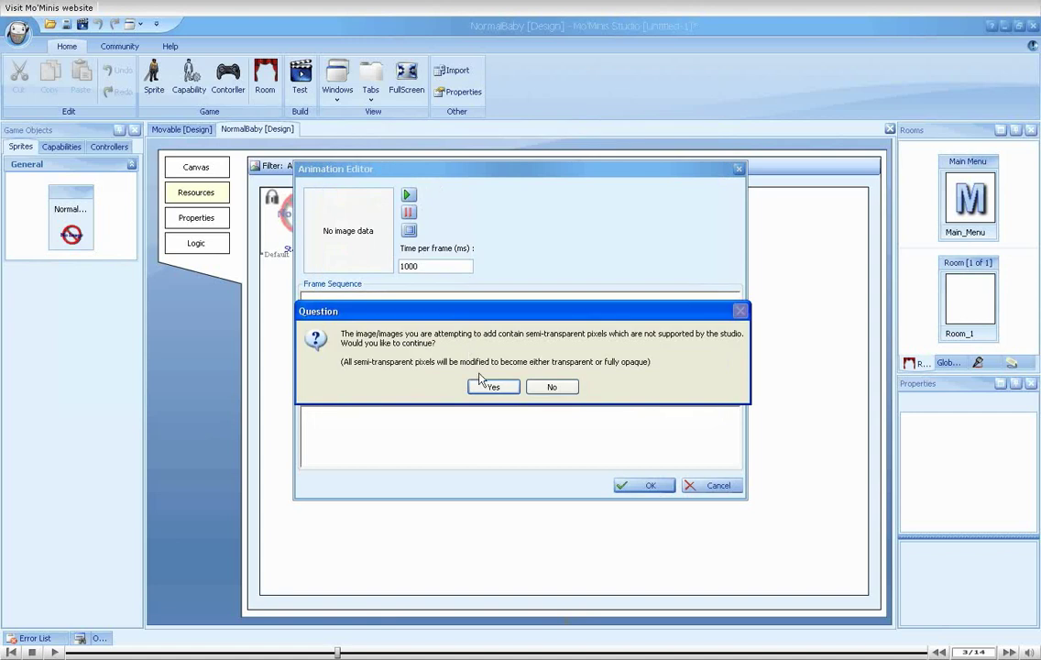
{"action": "left_click", "coordinate": [493, 386]}
{"action": "left_click_drag", "start_coordinate": [332, 433], "coordinate": [325, 316]}
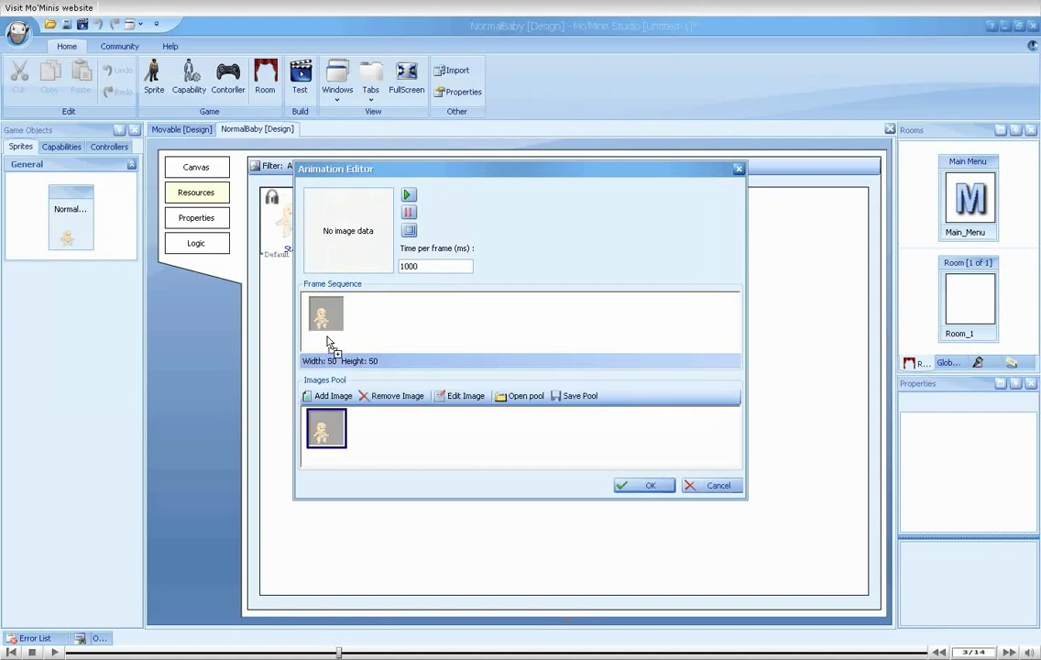
{"action": "left_click", "coordinate": [641, 486]}
- Give the Walking animation frames MoBaby-Walking1.png and MoBaby-Walking2.png at 150 ms
{"action": "double_click", "coordinate": [383, 220]}
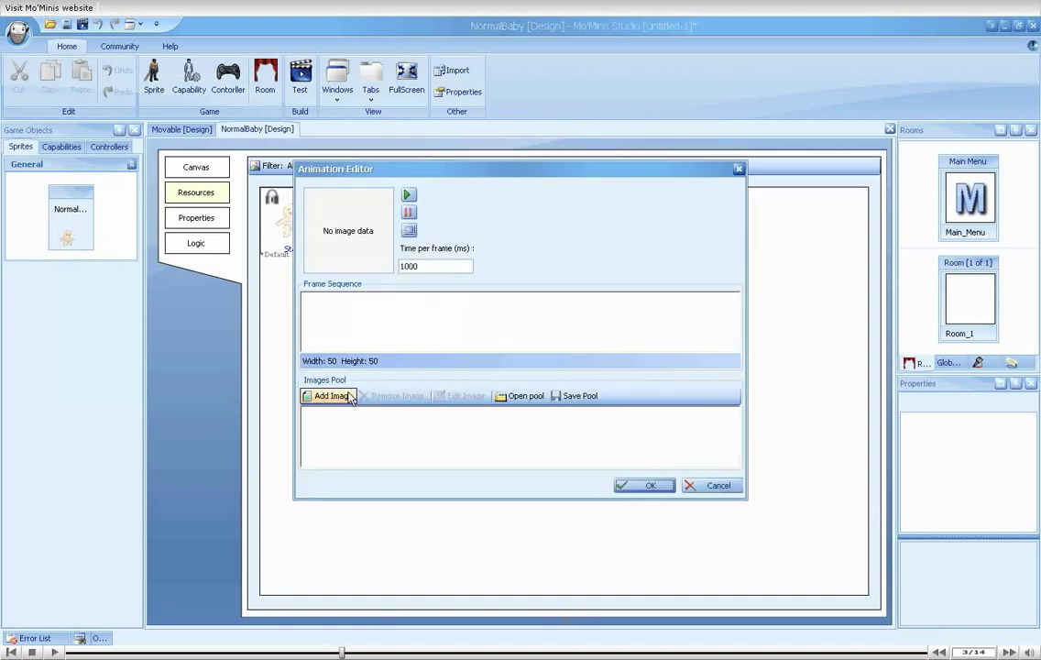
{"action": "left_click", "coordinate": [320, 396]}
{"action": "left_click", "coordinate": [443, 254]}
{"action": "left_click", "coordinate": [443, 241], "text": "shift"}
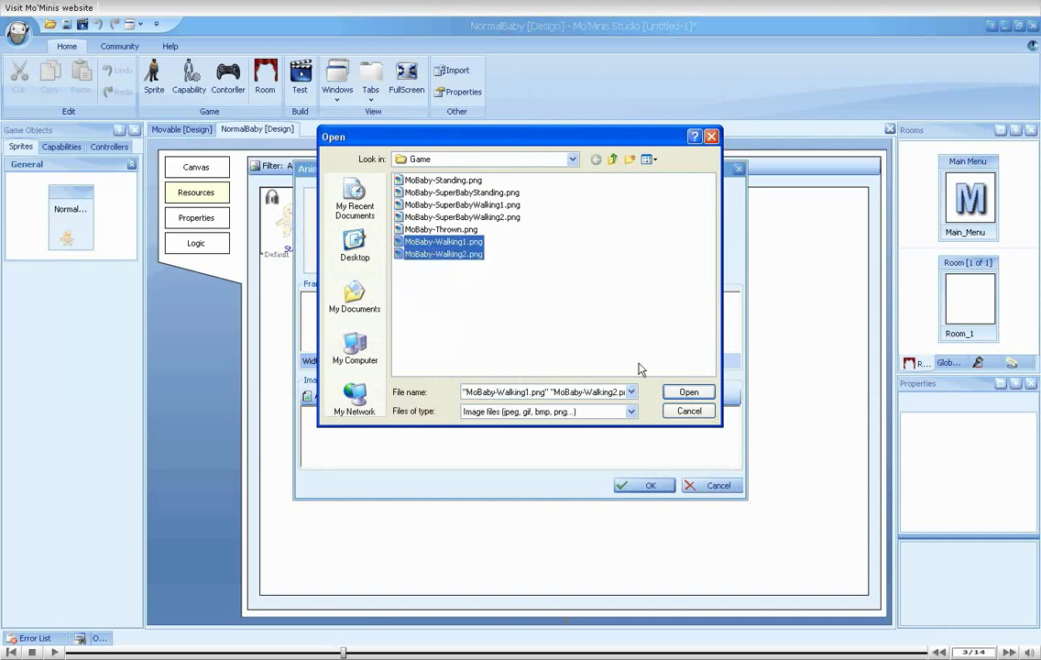
{"action": "left_click", "coordinate": [688, 392]}
{"action": "left_click", "coordinate": [493, 386]}
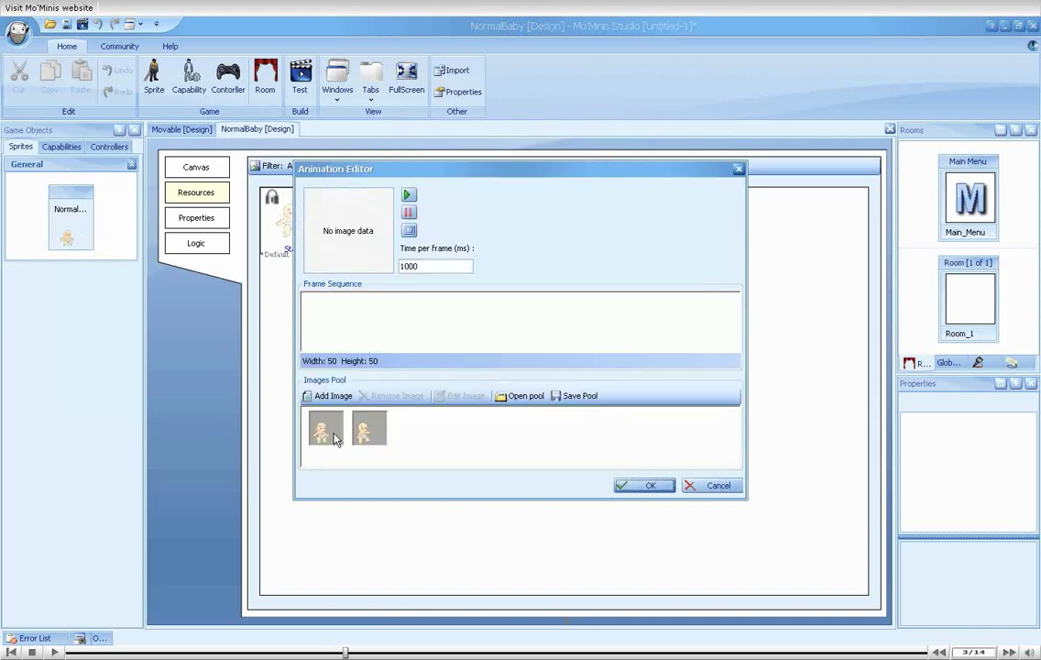
{"action": "left_click_drag", "start_coordinate": [332, 432], "coordinate": [322, 345]}
{"action": "left_click_drag", "start_coordinate": [369, 427], "coordinate": [365, 336]}
{"action": "key", "text": "Tab"}
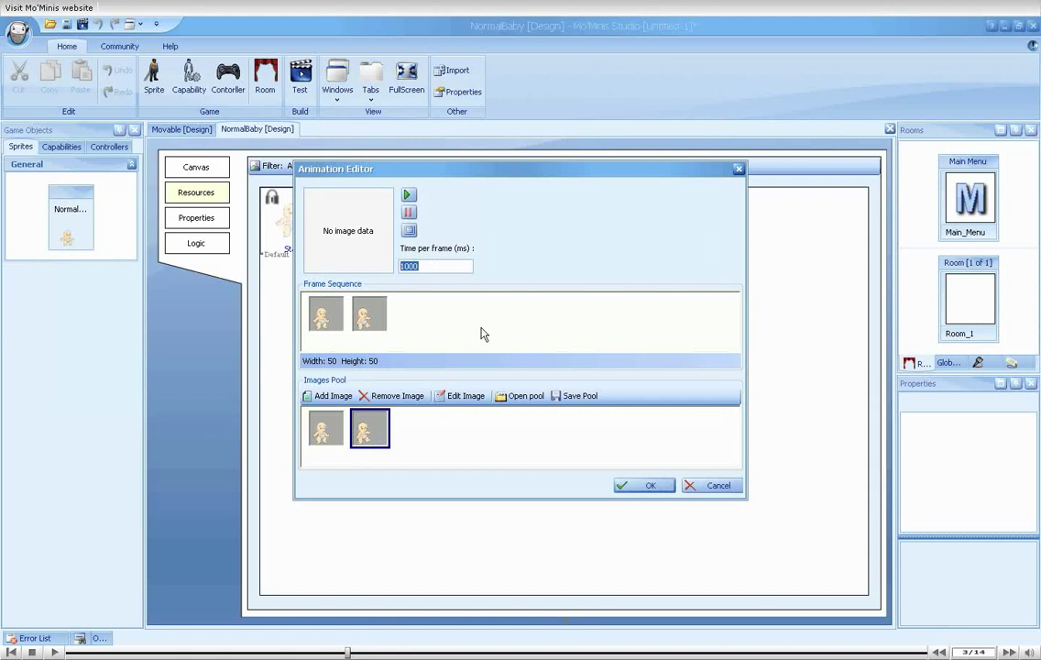
{"action": "type", "text": "150"}
{"action": "left_click", "coordinate": [645, 485]}
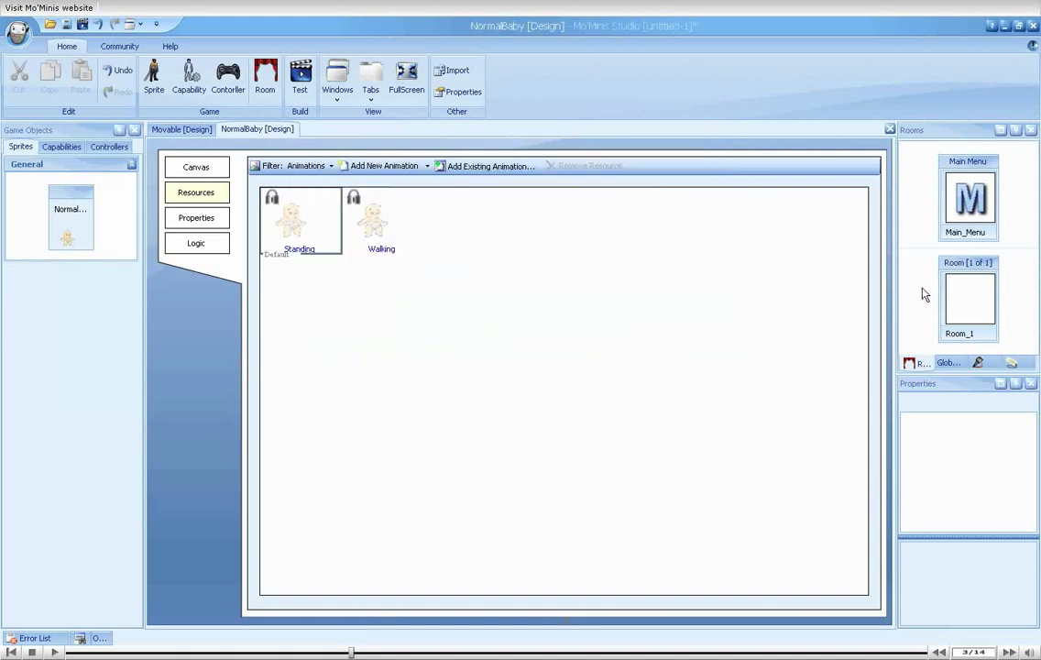
- Place a NormalBaby instance in Room_1 at location 31, 52
{"action": "left_click", "coordinate": [956, 290]}
{"action": "double_click", "coordinate": [955, 290]}
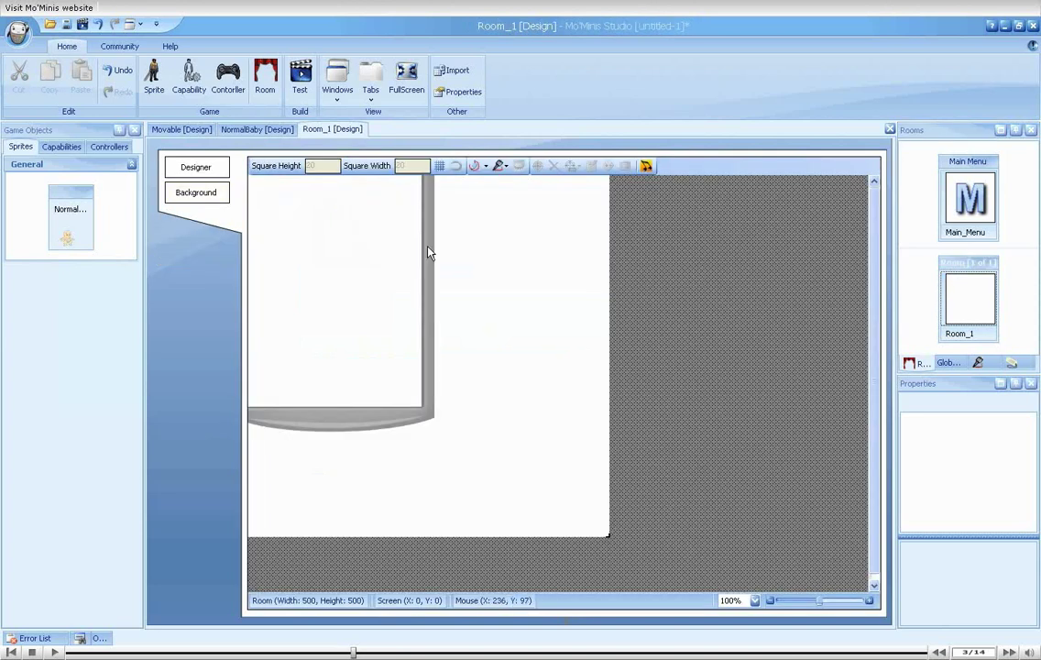
{"action": "left_click_drag", "start_coordinate": [77, 194], "coordinate": [270, 218]}
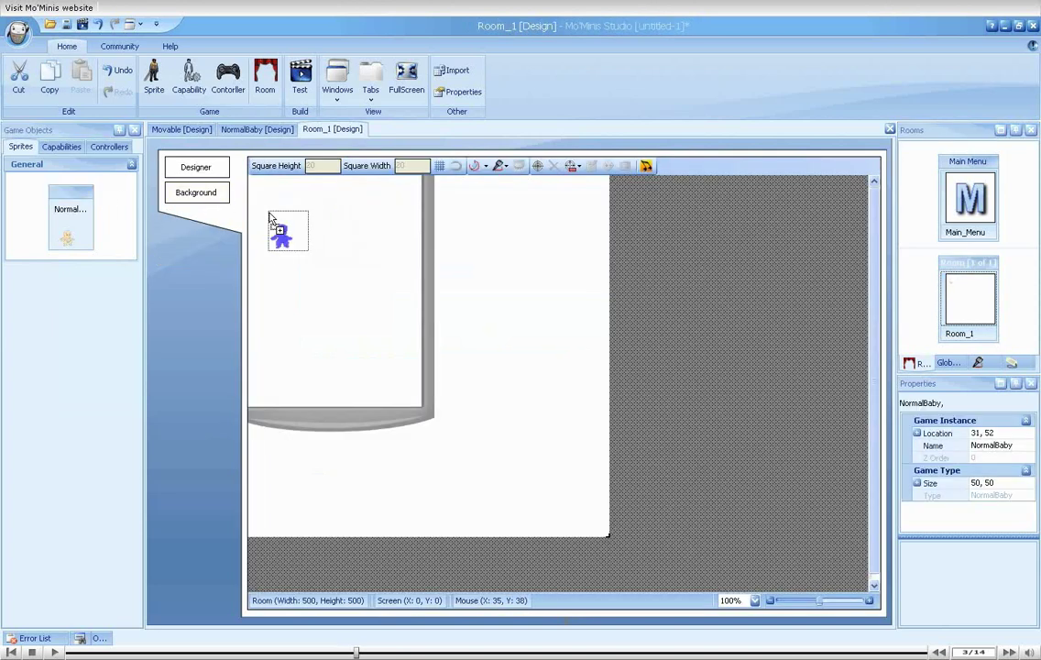
- Test-run the game past the main menu, then close the emulator
{"action": "left_click", "coordinate": [299, 78]}
{"action": "left_click", "coordinate": [463, 126]}
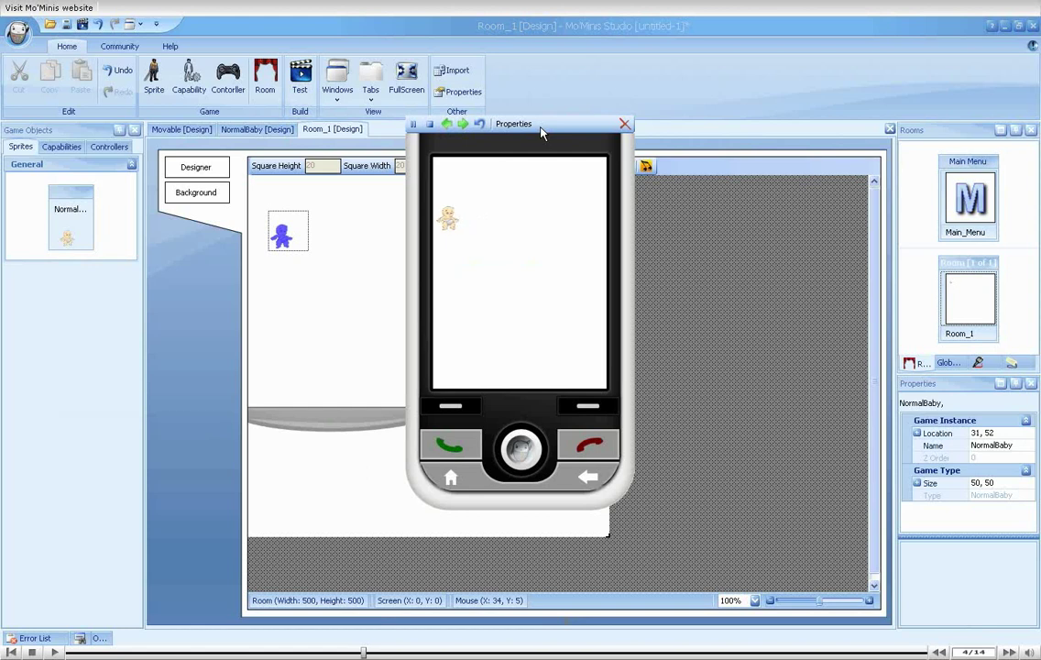
{"action": "left_click", "coordinate": [624, 123]}
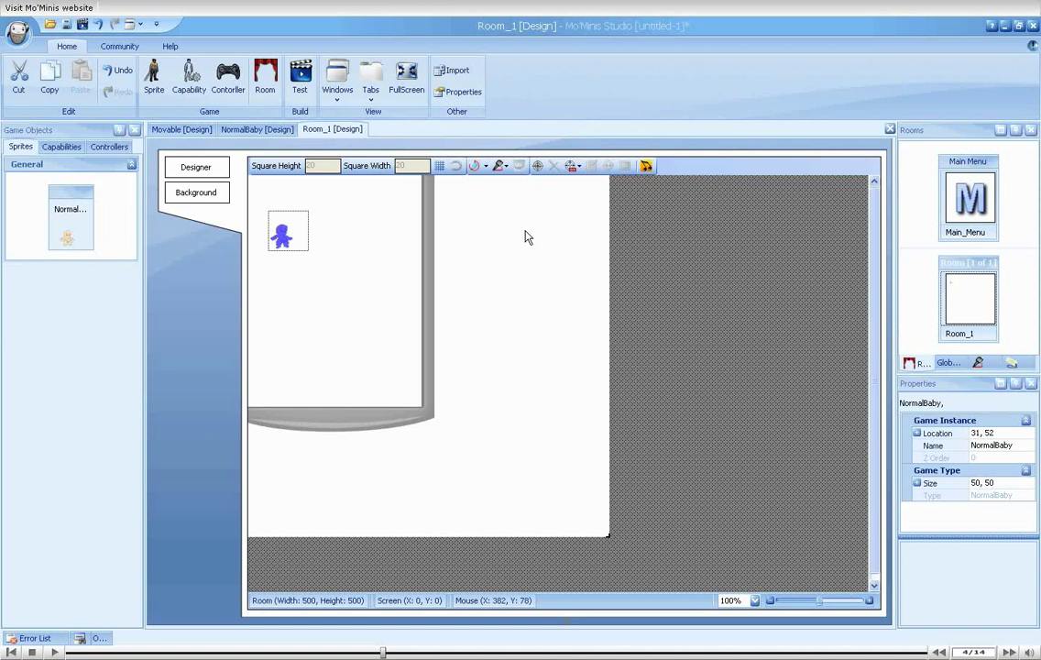
- Duplicate NormalBaby, rename the copy SuperBaby, and open its animation resources
{"action": "left_click", "coordinate": [65, 196]}
{"action": "key", "text": "ctrl+v"}
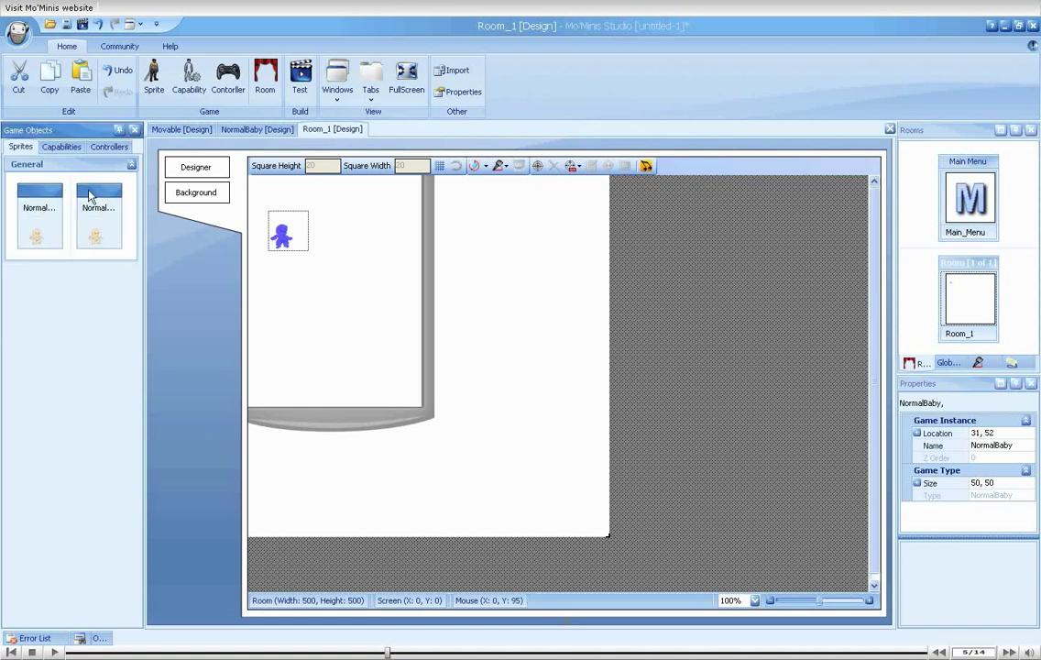
{"action": "right_click", "coordinate": [95, 194]}
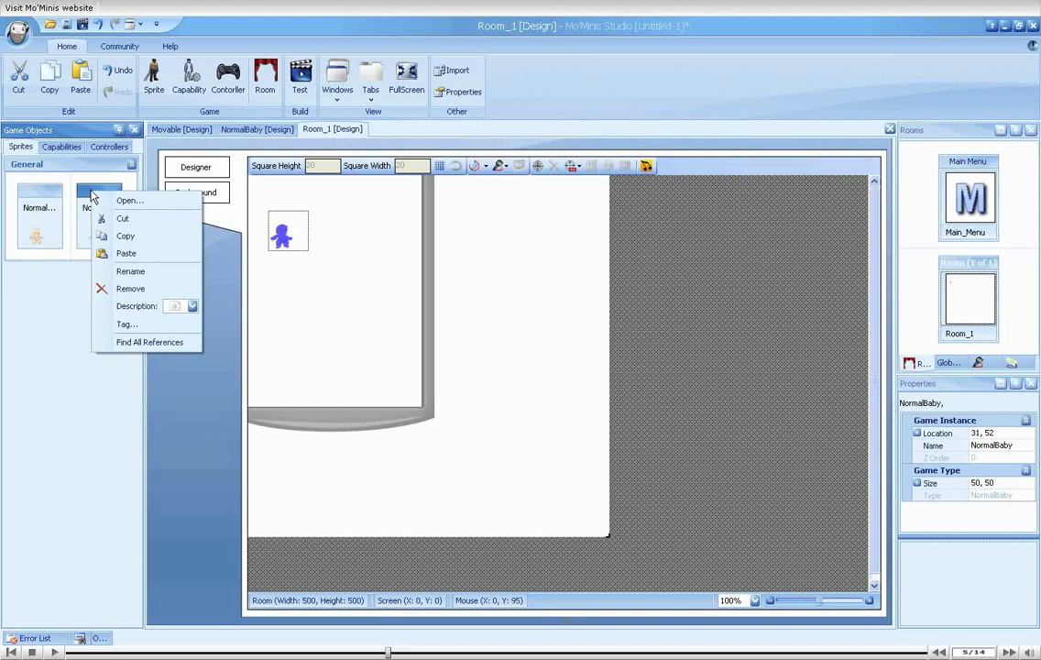
{"action": "left_click", "coordinate": [136, 271]}
{"action": "type", "text": "SuperBab"}
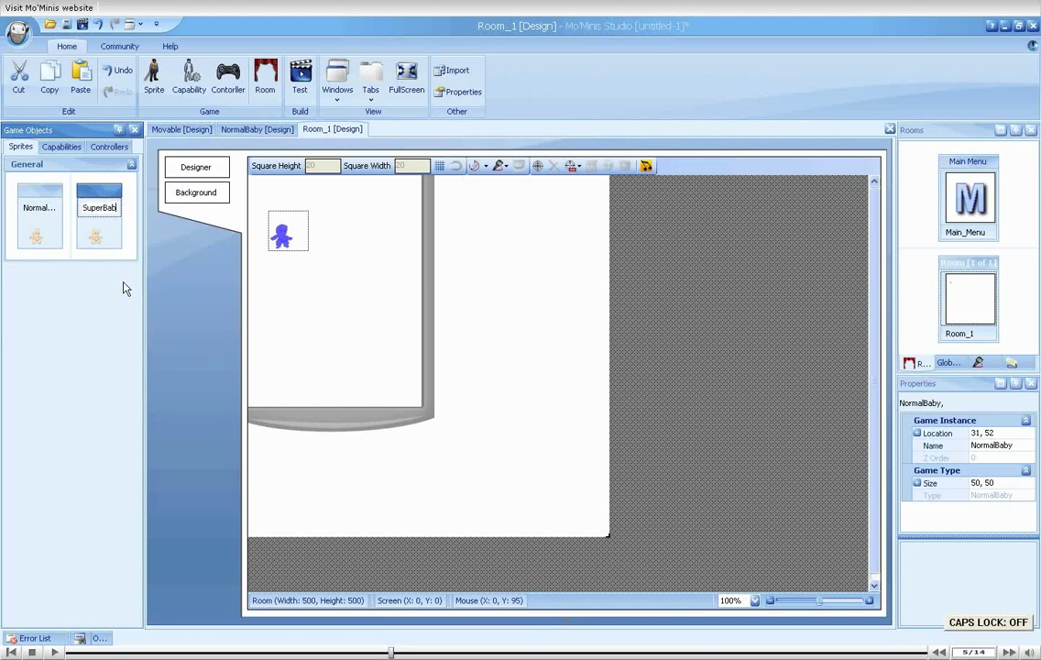
{"action": "type", "text": "y"}
{"action": "key", "text": "Return"}
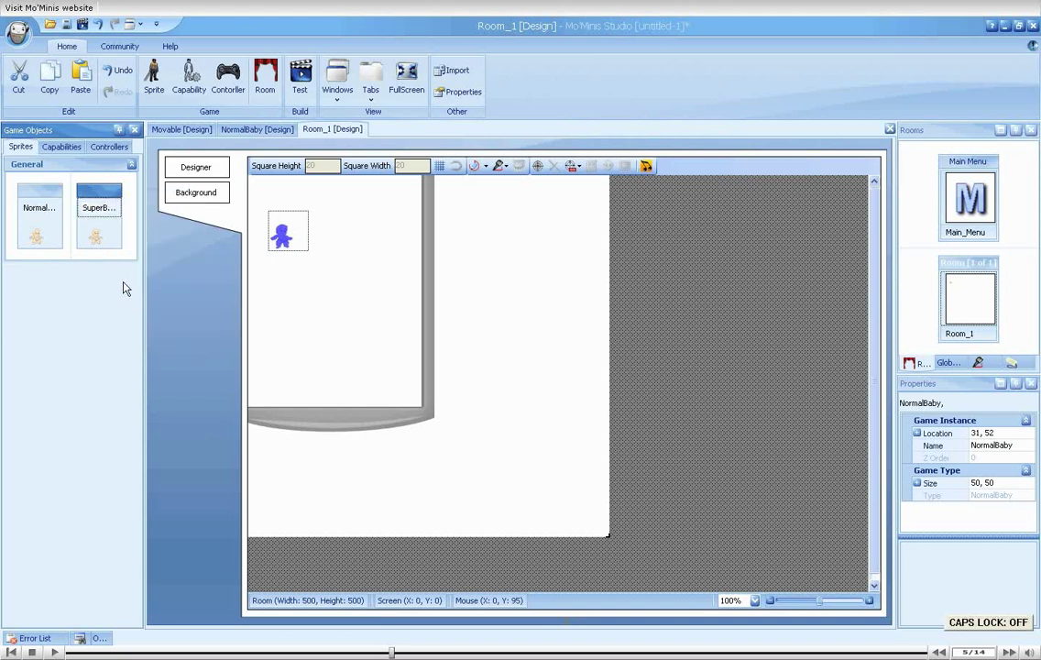
{"action": "double_click", "coordinate": [89, 197]}
{"action": "left_click", "coordinate": [180, 194]}
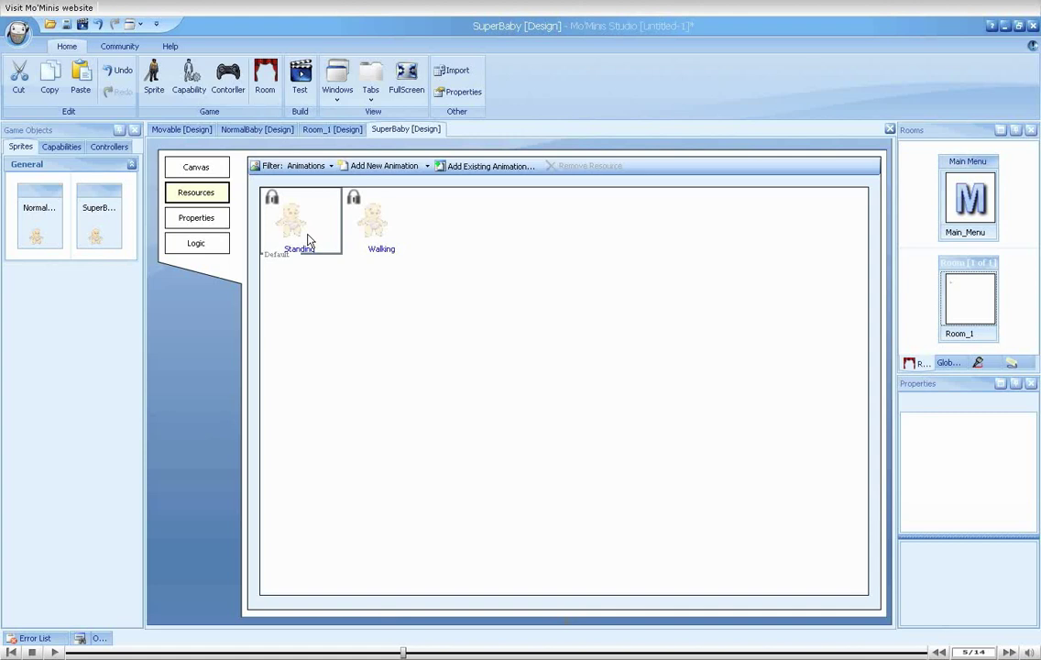
- Replace the Standing animation's frame with MoBaby-SuperBabyStanding.png
{"action": "double_click", "coordinate": [307, 236]}
{"action": "right_click", "coordinate": [326, 304]}
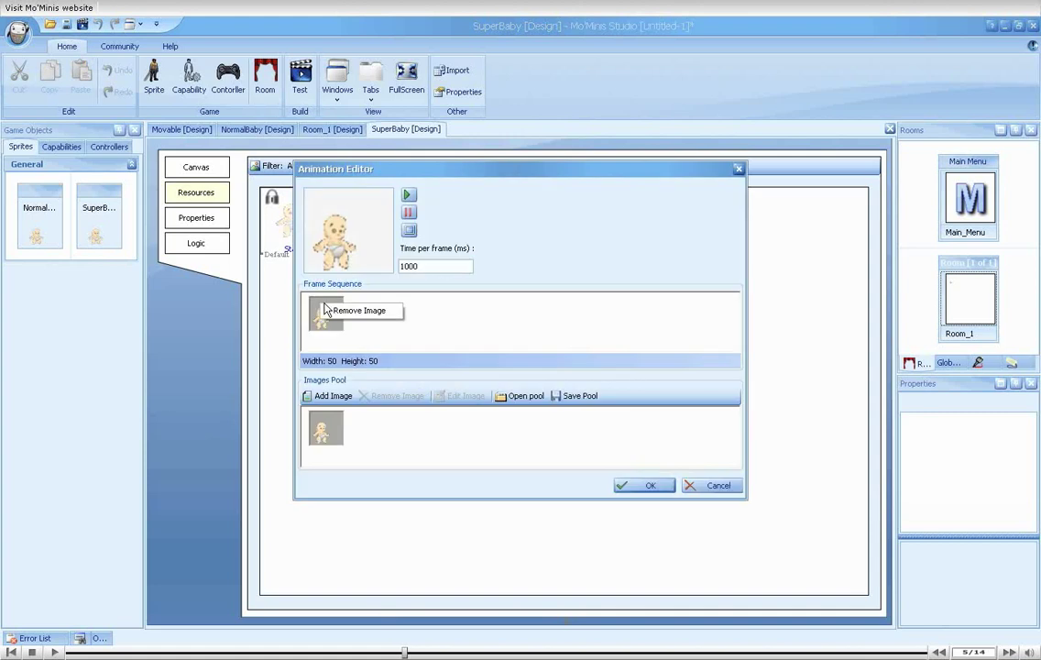
{"action": "left_click", "coordinate": [356, 306]}
{"action": "left_click", "coordinate": [325, 424]}
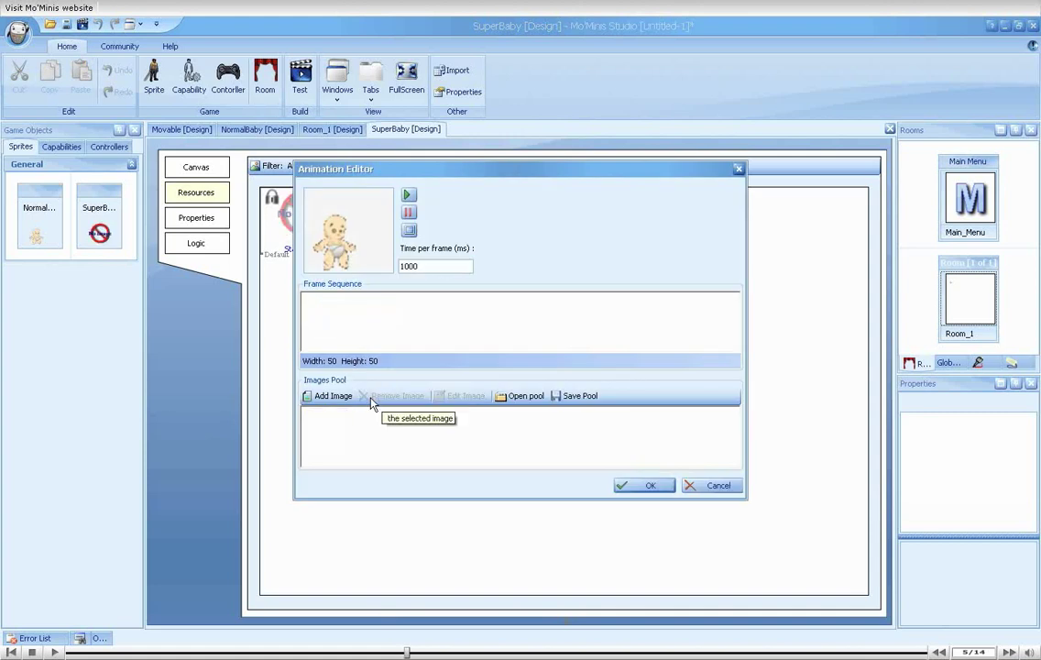
{"action": "left_click", "coordinate": [330, 395]}
{"action": "double_click", "coordinate": [461, 192]}
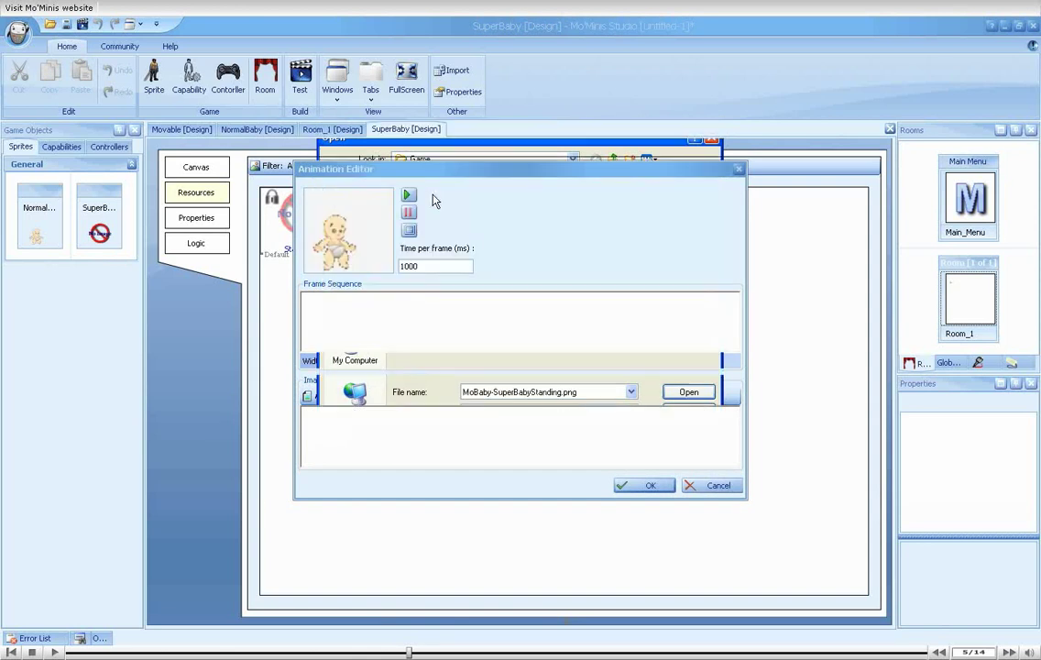
{"action": "left_click", "coordinate": [492, 387]}
{"action": "left_click_drag", "start_coordinate": [325, 427], "coordinate": [292, 309]}
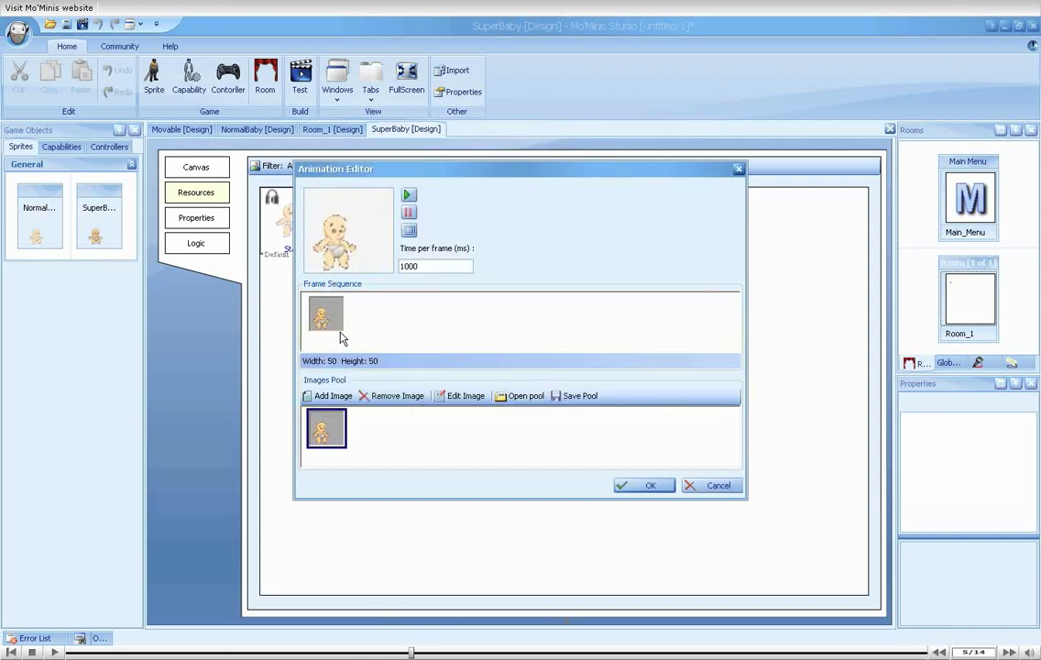
{"action": "left_click", "coordinate": [632, 486]}
- Replace both Walking animation frames with the two SuperBaby walking images
{"action": "double_click", "coordinate": [371, 224]}
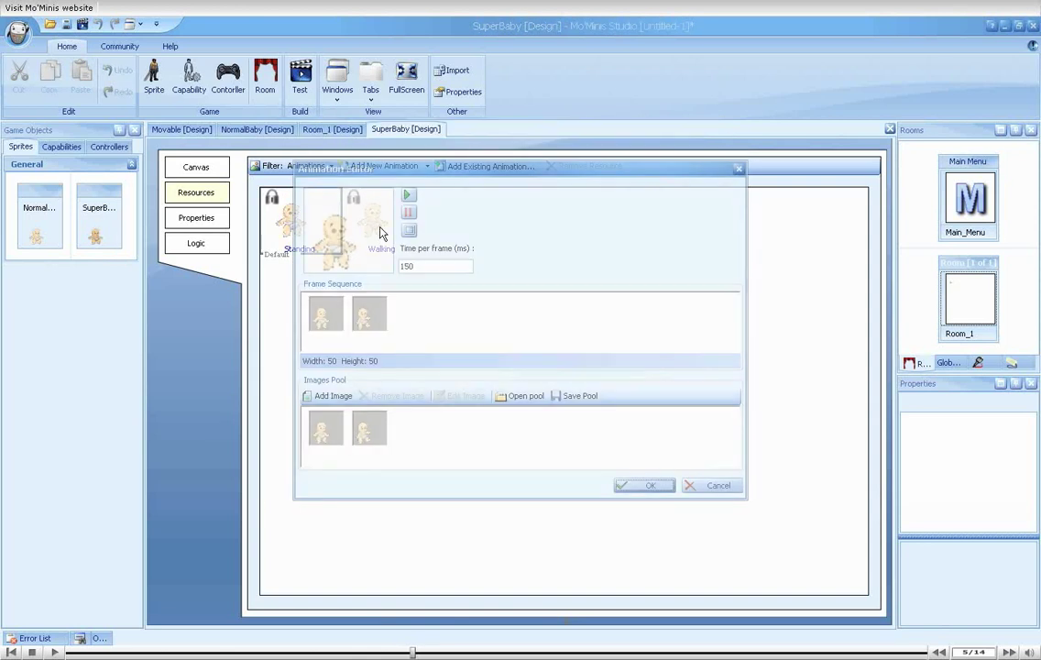
{"action": "left_click", "coordinate": [396, 325]}
{"action": "right_click", "coordinate": [324, 311]}
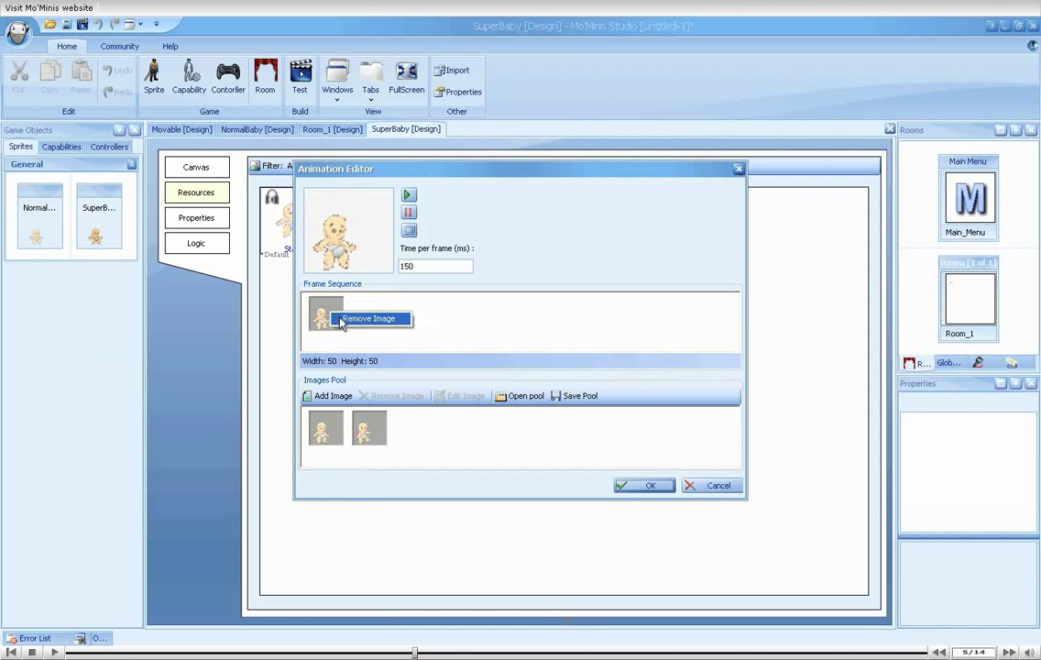
{"action": "left_click", "coordinate": [365, 319]}
{"action": "left_click", "coordinate": [341, 430]}
{"action": "left_click", "coordinate": [396, 396]}
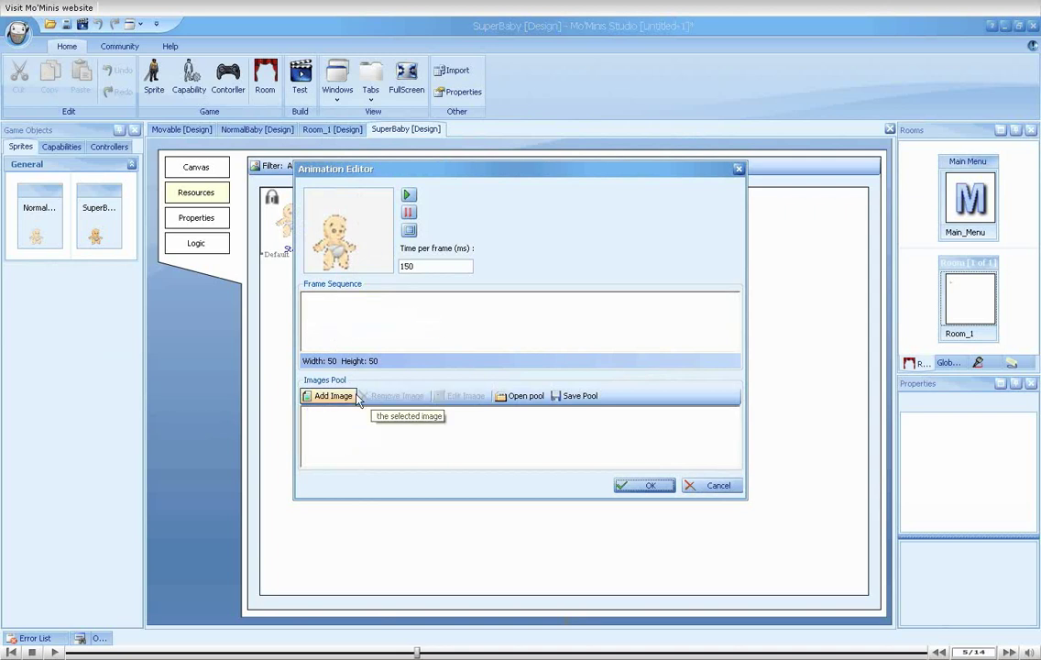
{"action": "left_click", "coordinate": [333, 396]}
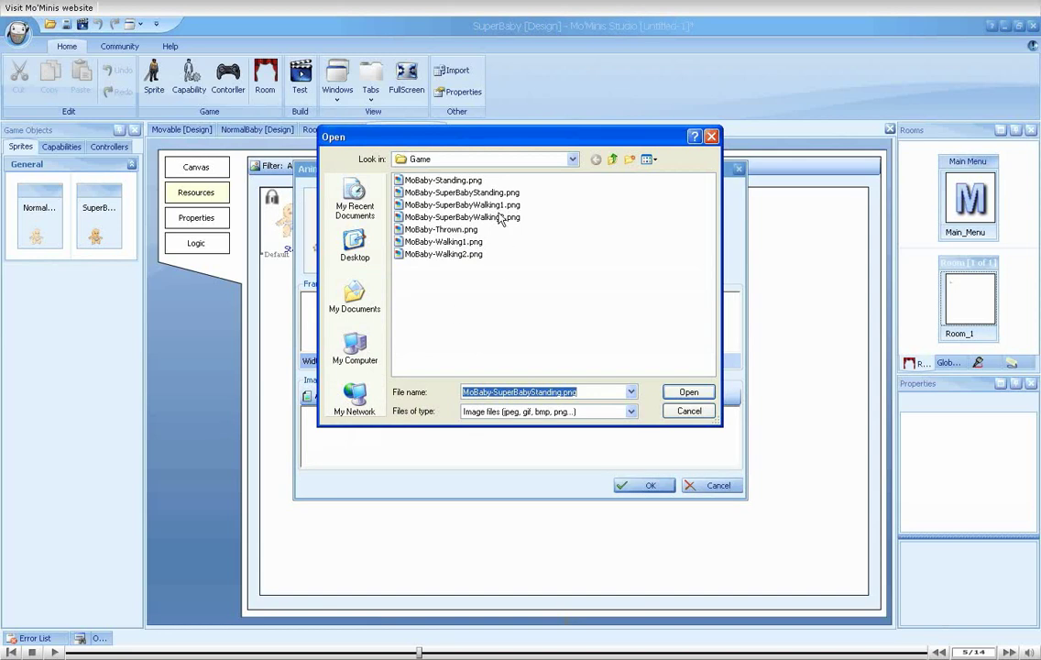
{"action": "left_click", "coordinate": [458, 204]}
{"action": "left_click", "coordinate": [500, 217], "text": "shift"}
{"action": "left_click", "coordinate": [686, 392]}
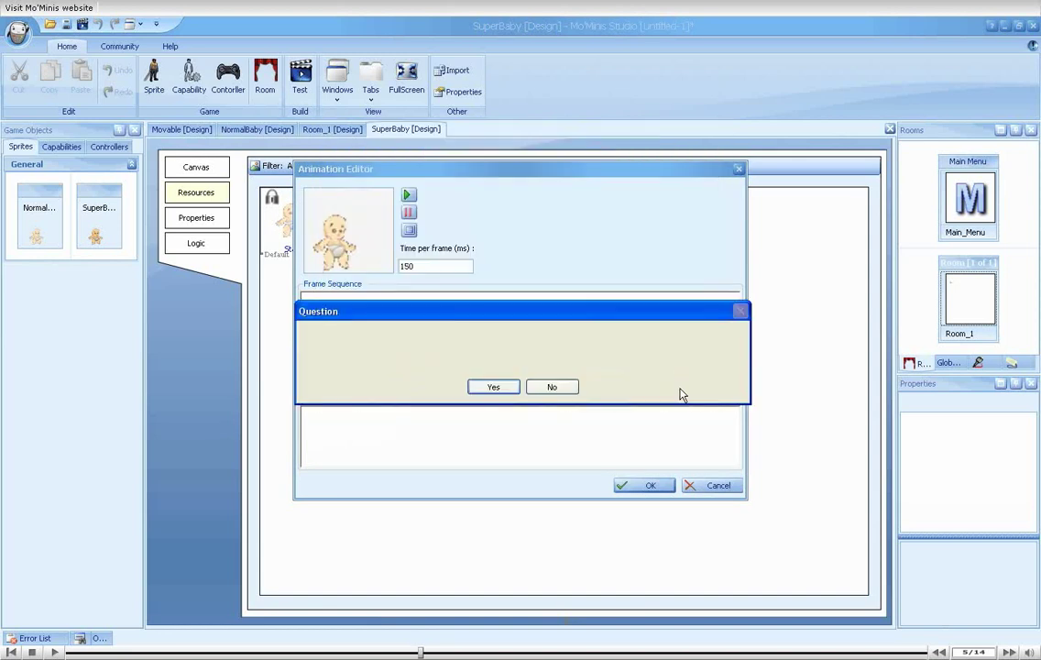
{"action": "left_click", "coordinate": [499, 388]}
{"action": "left_click_drag", "start_coordinate": [325, 428], "coordinate": [323, 314]}
{"action": "left_click_drag", "start_coordinate": [369, 428], "coordinate": [365, 321]}
{"action": "left_click", "coordinate": [652, 486]}
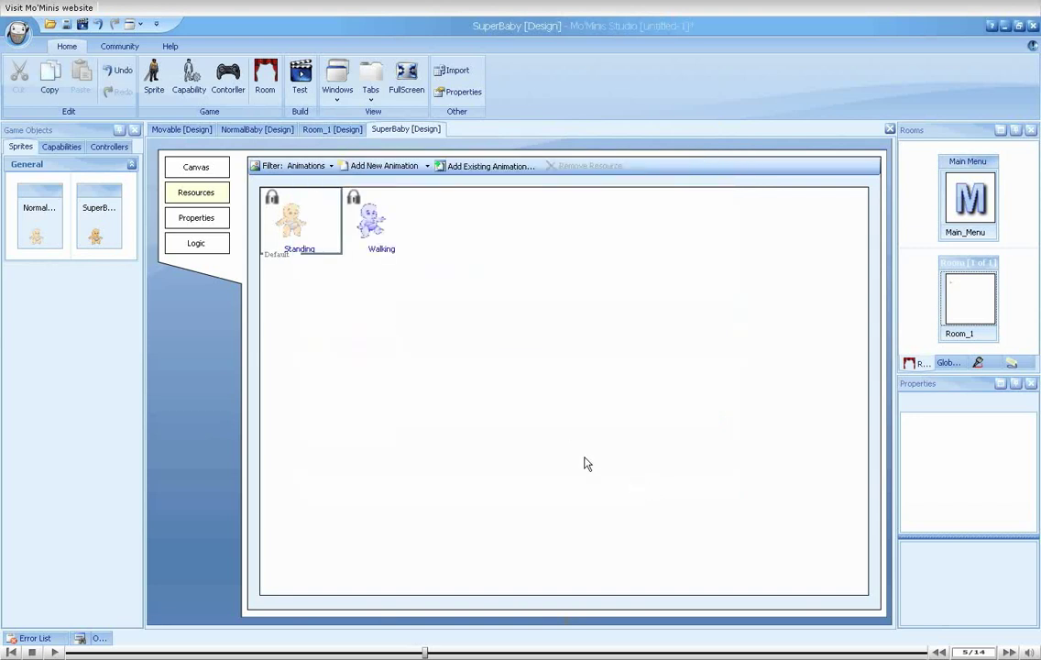
- Add a SuperBaby to Room_1 at 31, 216, then run and close a simulator test
{"action": "double_click", "coordinate": [959, 309]}
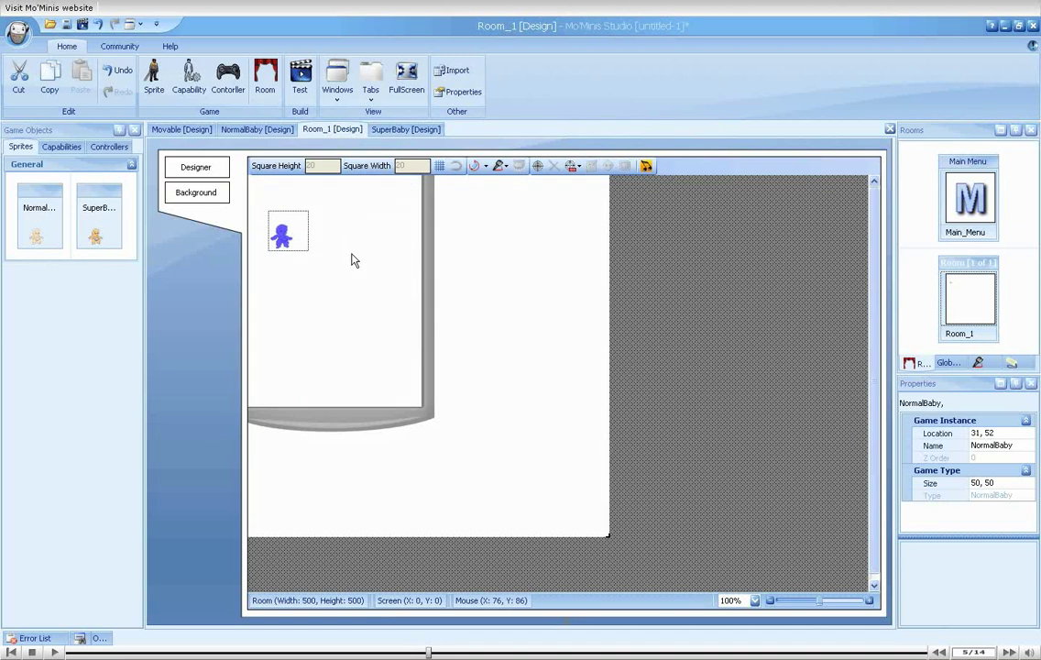
{"action": "left_click_drag", "start_coordinate": [90, 194], "coordinate": [287, 354]}
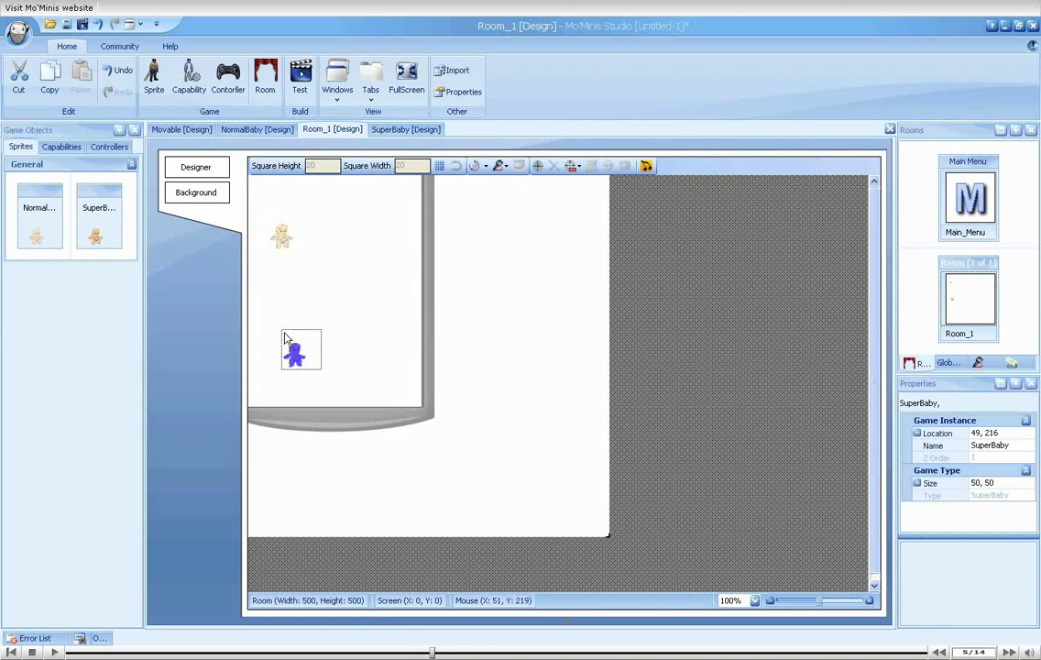
{"action": "left_click", "coordinate": [298, 80]}
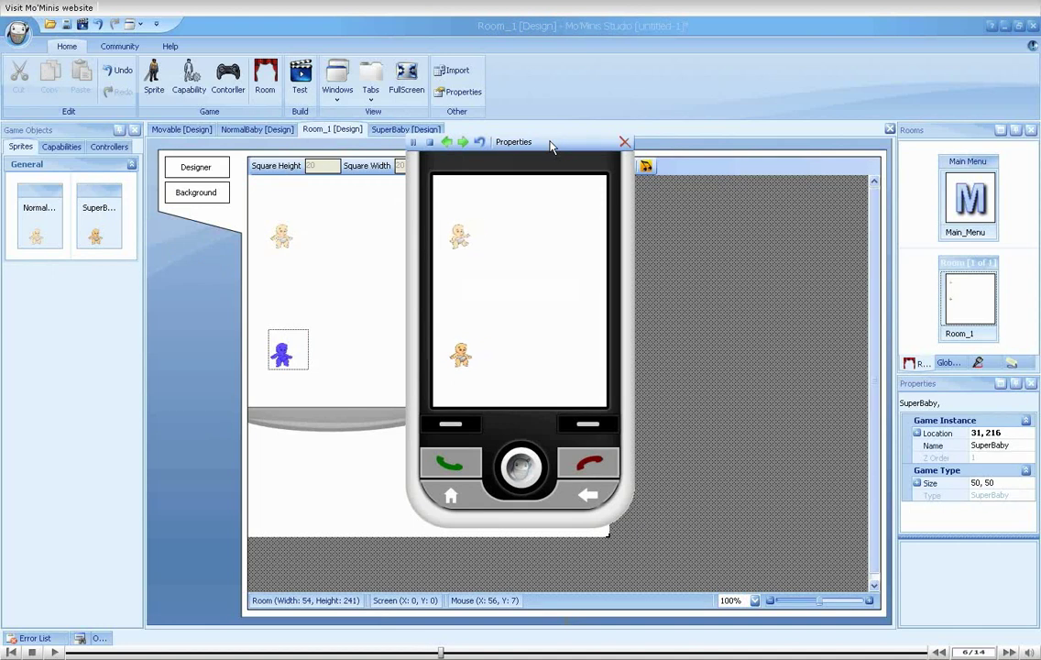
{"action": "left_click", "coordinate": [624, 141]}
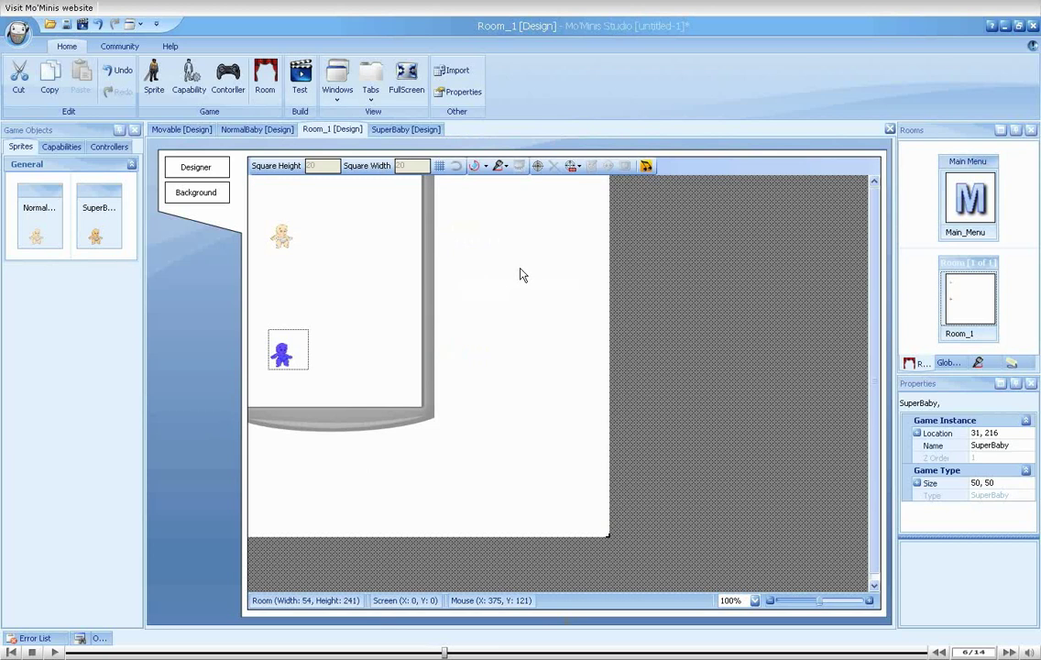
- Add a Rotate and Mirror action set to None to the RIGHT key event; start one for LEFT
{"action": "left_click", "coordinate": [191, 131]}
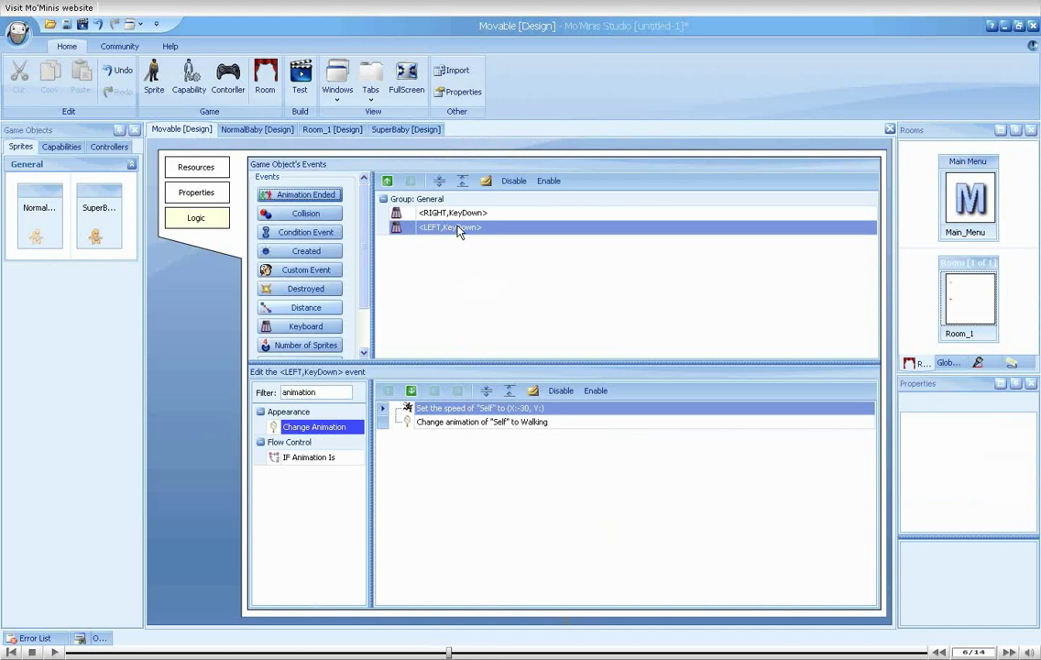
{"action": "left_click", "coordinate": [397, 211]}
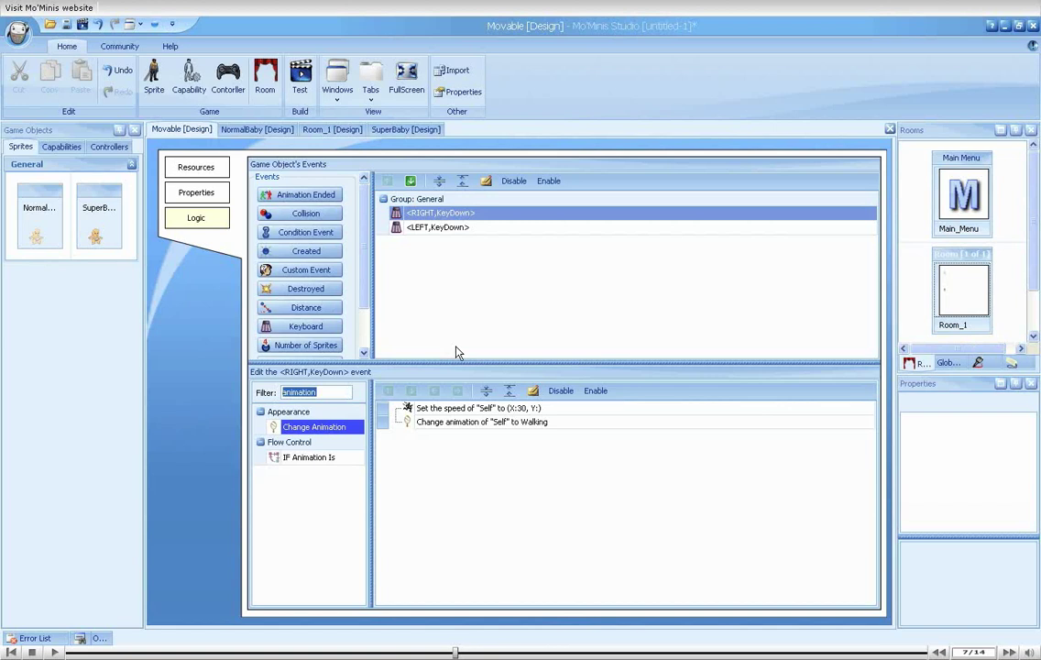
{"action": "type", "text": "rotate"}
{"action": "key", "text": "Return"}
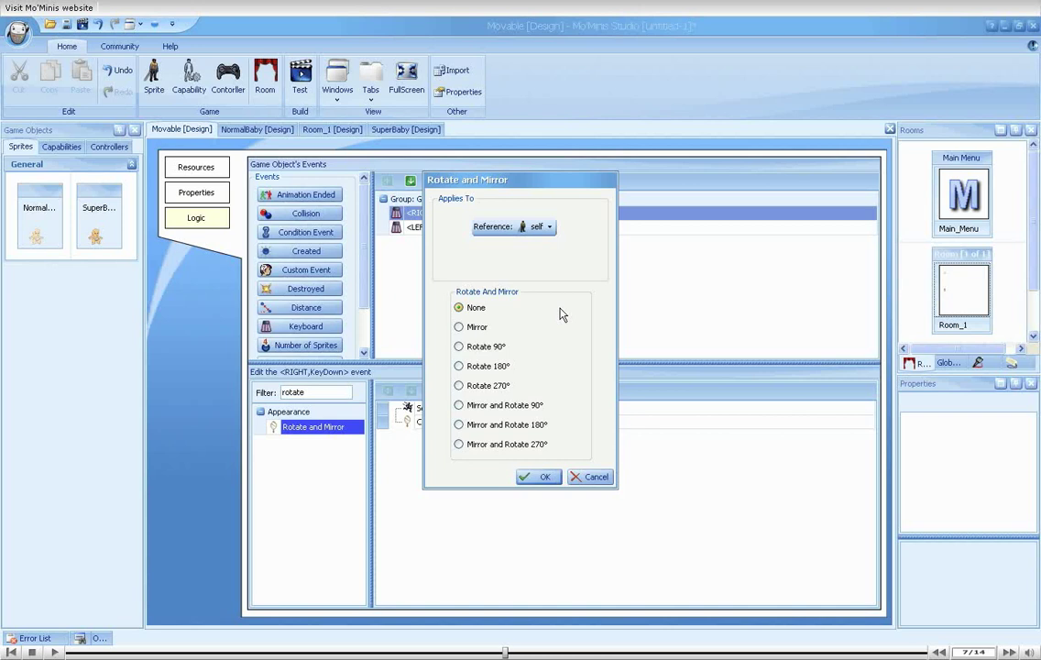
{"action": "left_click", "coordinate": [540, 476]}
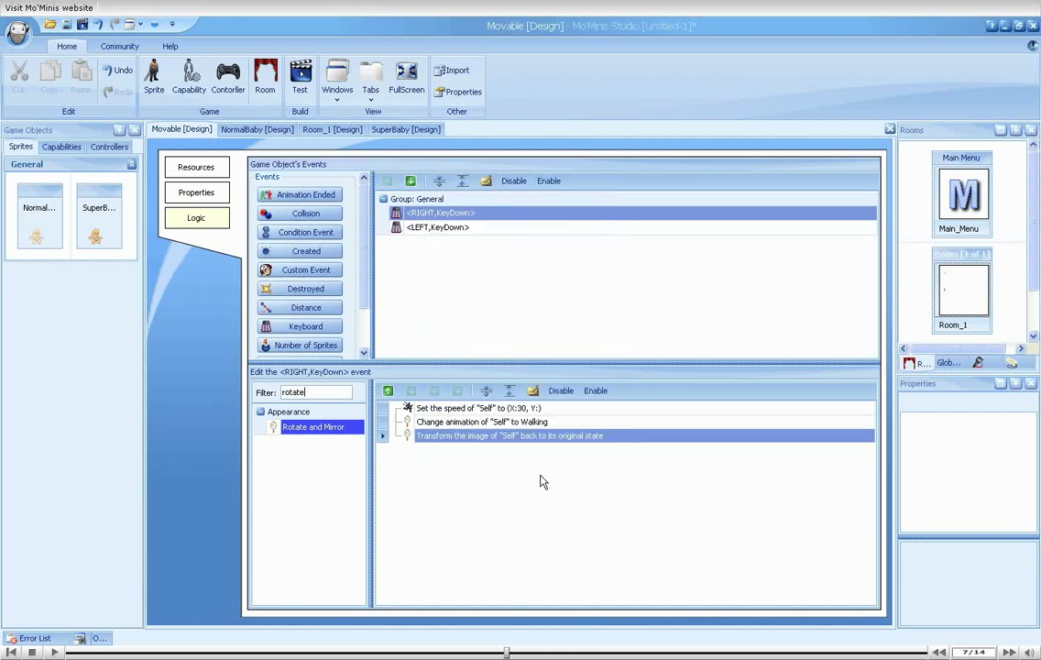
{"action": "left_click", "coordinate": [537, 437]}
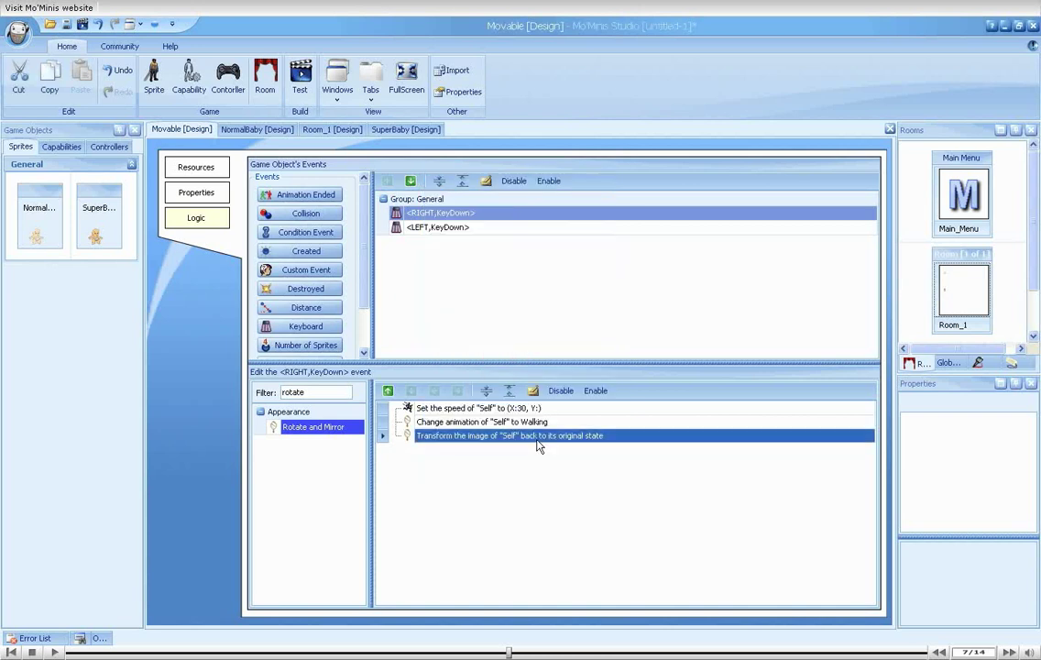
{"action": "left_click", "coordinate": [461, 233]}
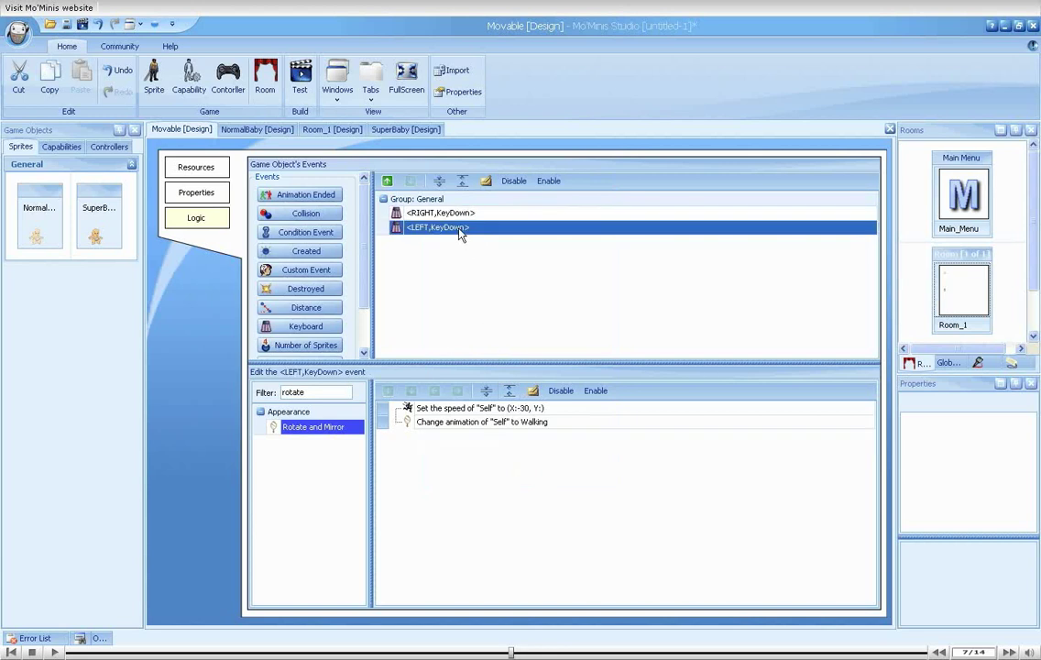
{"action": "double_click", "coordinate": [302, 427]}
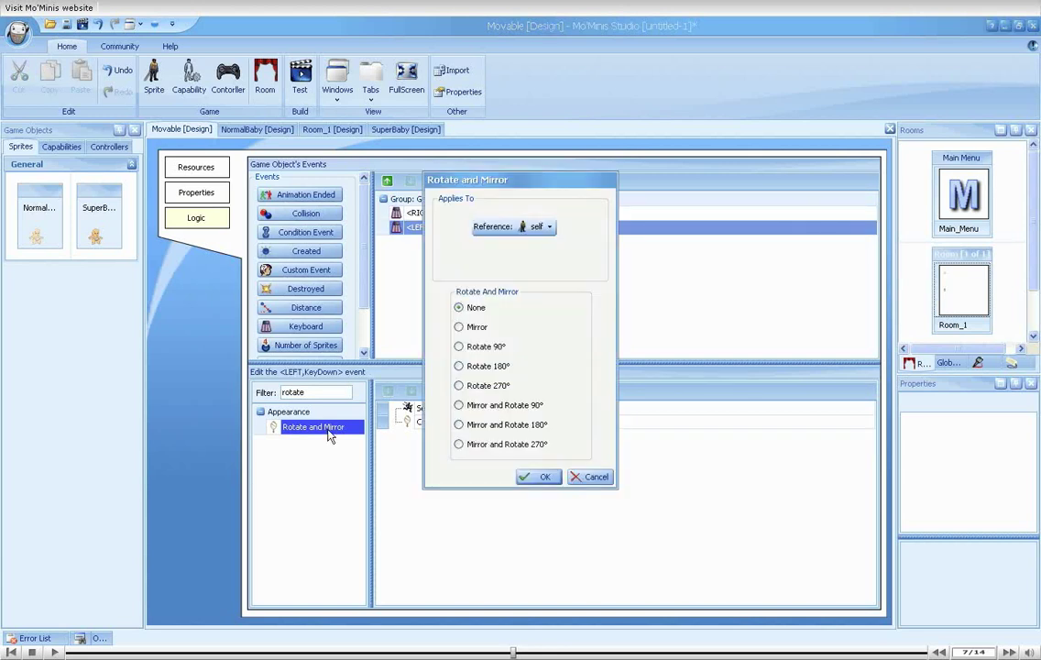